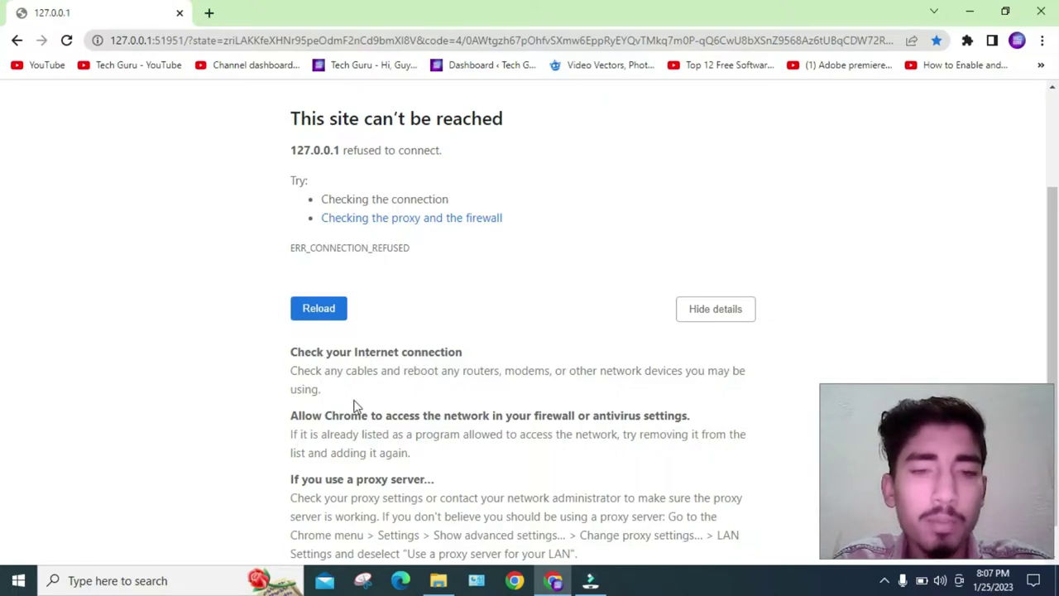
pyautogui.scroll(1, 356, 406)
pyautogui.scroll(-1, 375, 457)
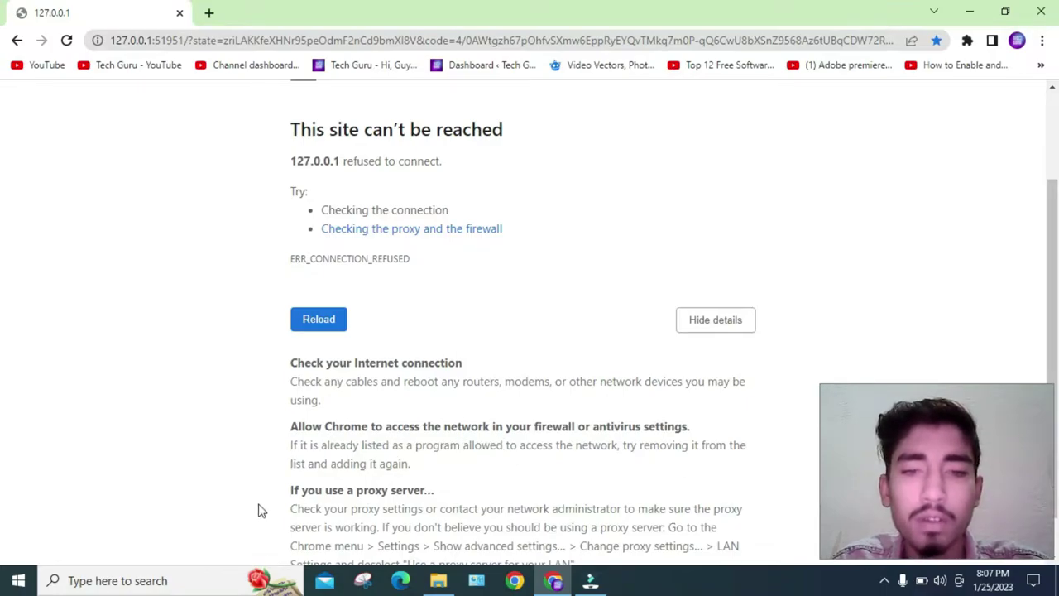
pyautogui.scroll(-1, 259, 509)
pyautogui.scroll(2, 259, 509)
pyautogui.scroll(1, 414, 351)
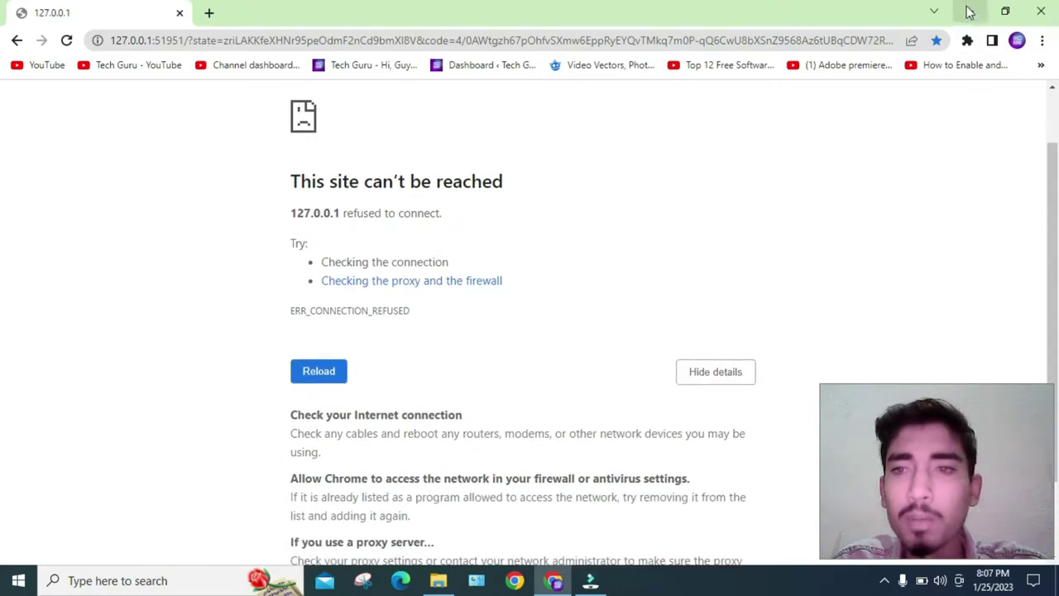
# Minimize the browser, and use Control Panel to open the list of apps allowed through Windows Defender Firewall
pyautogui.click(970, 10)
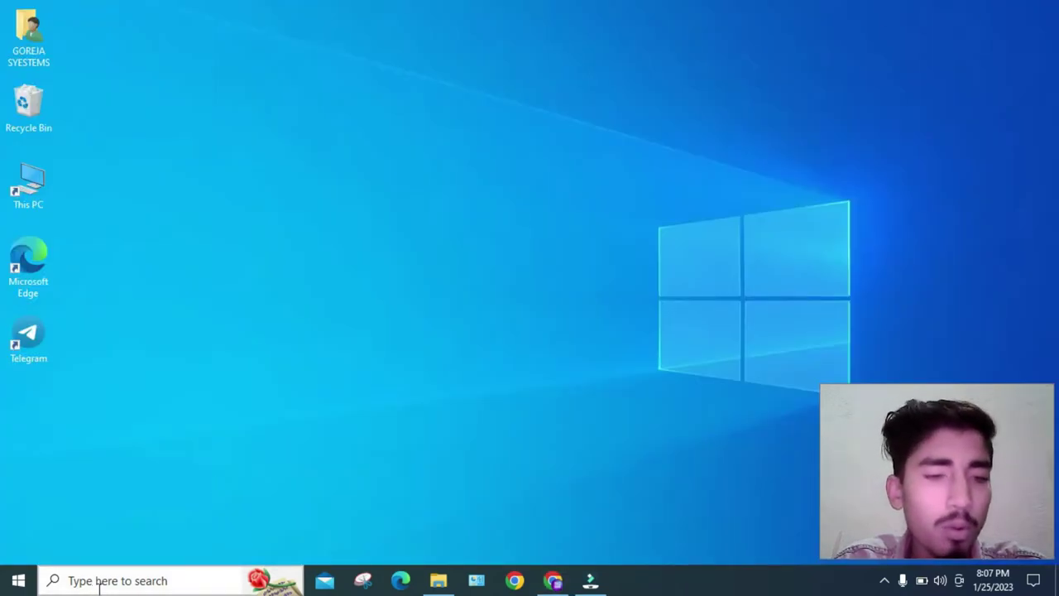
pyautogui.click(100, 583)
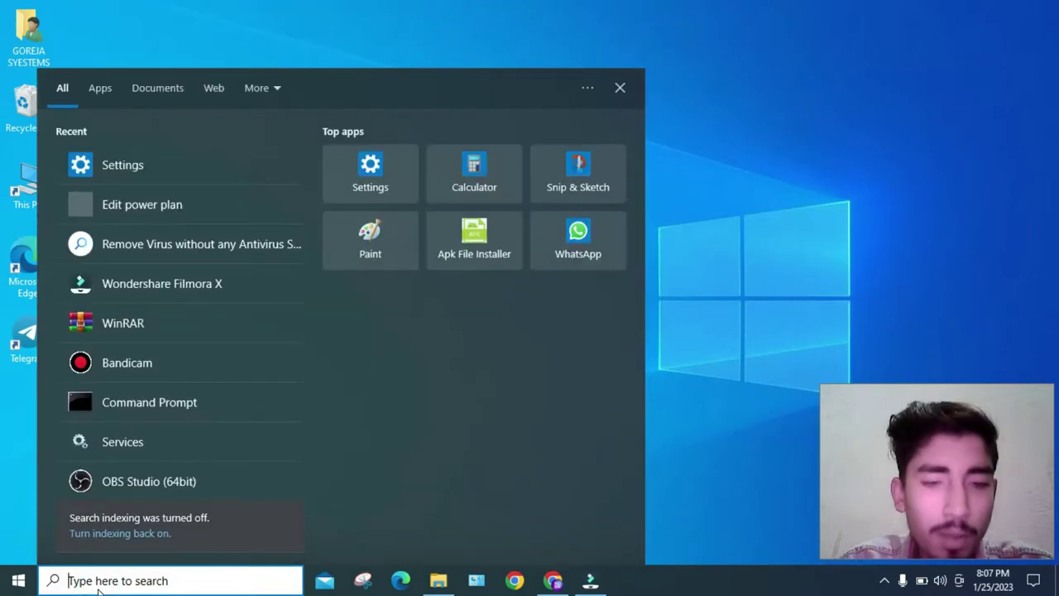
pyautogui.write('control panle')
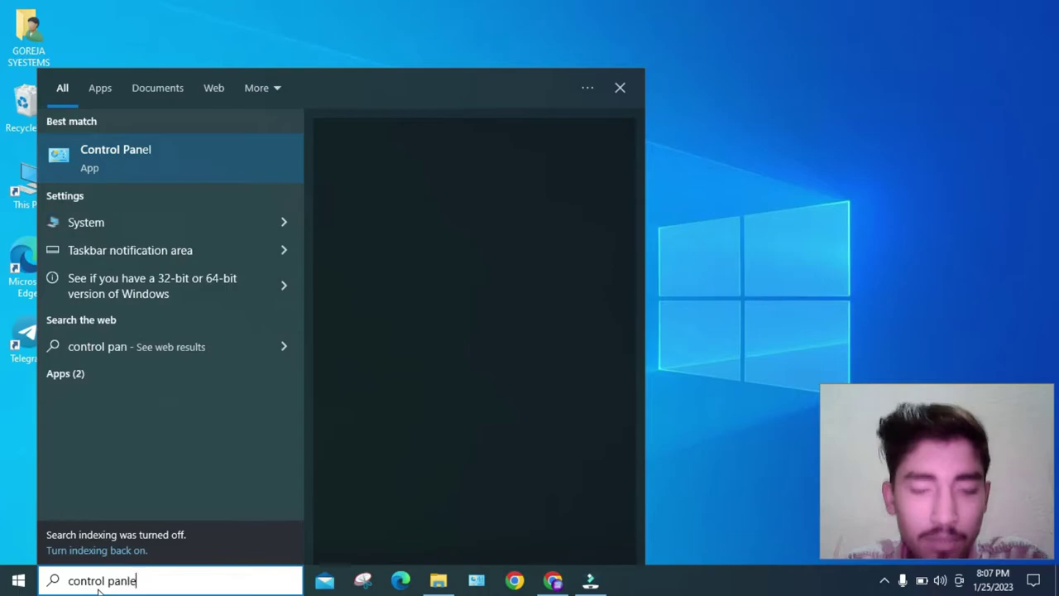
pyautogui.press('BackSpace')
pyautogui.press('BackSpace')
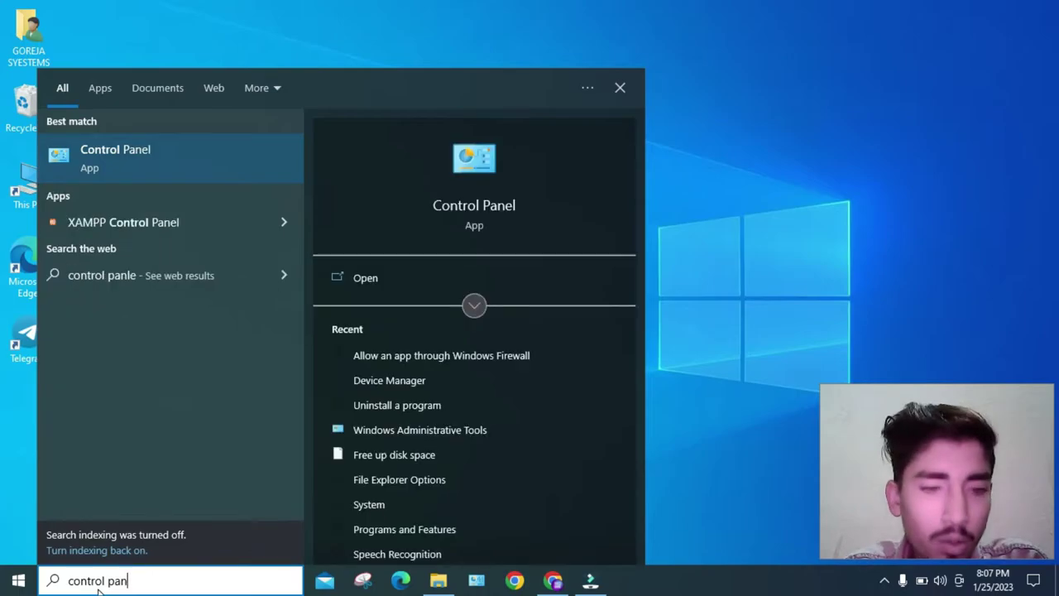
pyautogui.write('el')
pyautogui.click(176, 161)
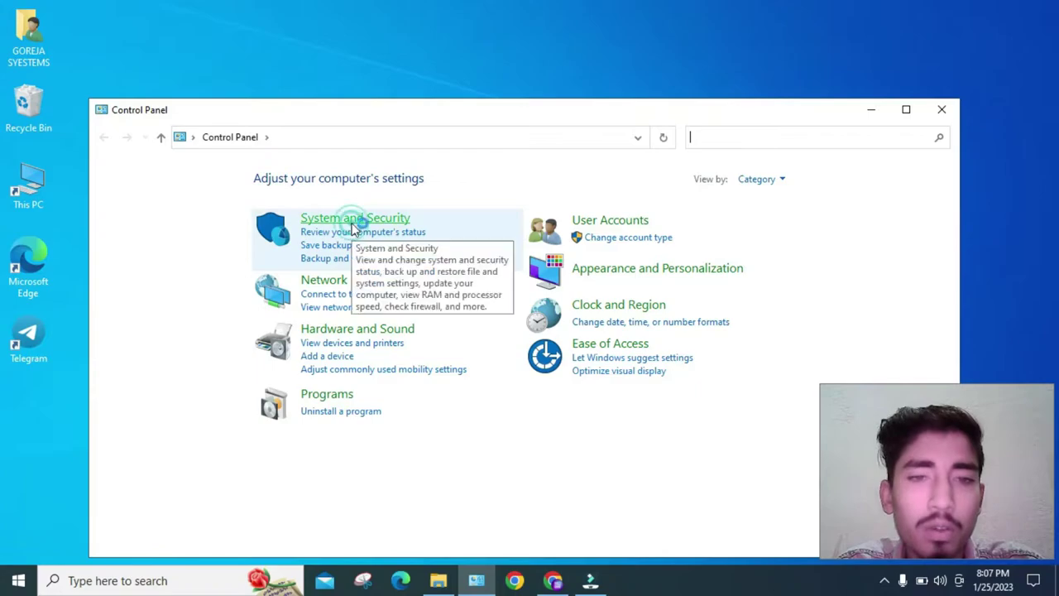
pyautogui.click(351, 222)
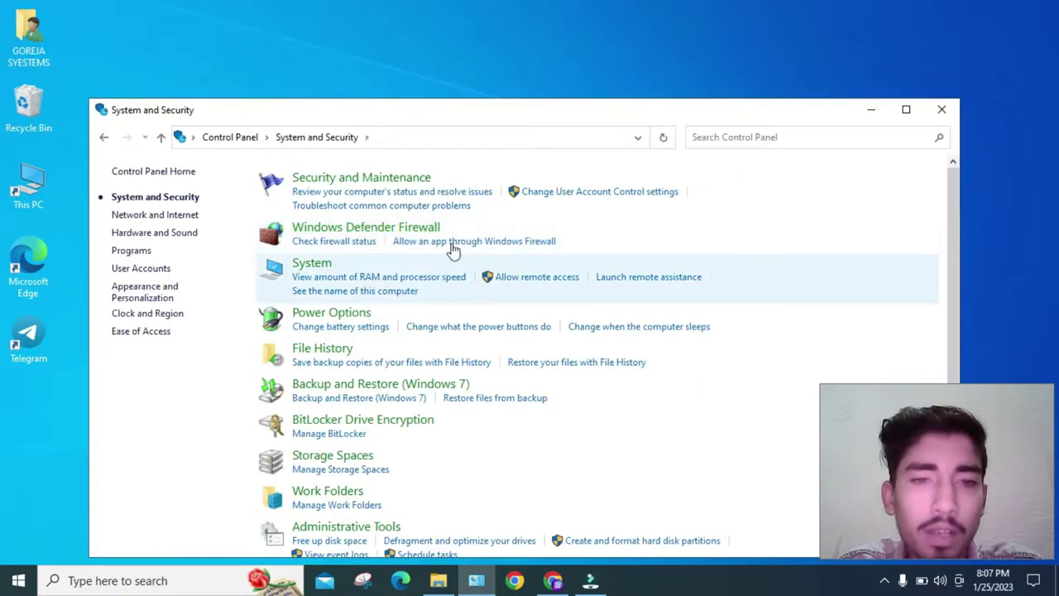
pyautogui.click(437, 248)
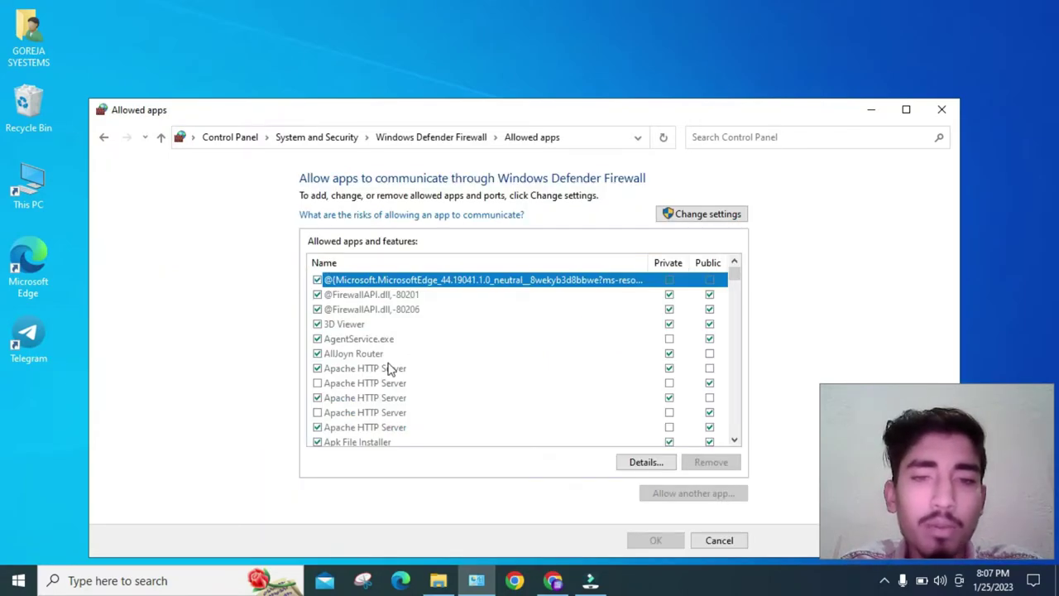
# Enable Google Chrome in the allowed apps and features list, and open the dialog for allowing another app
pyautogui.click(735, 286)
pyautogui.moveTo(738, 294); pyautogui.dragTo(740, 319)
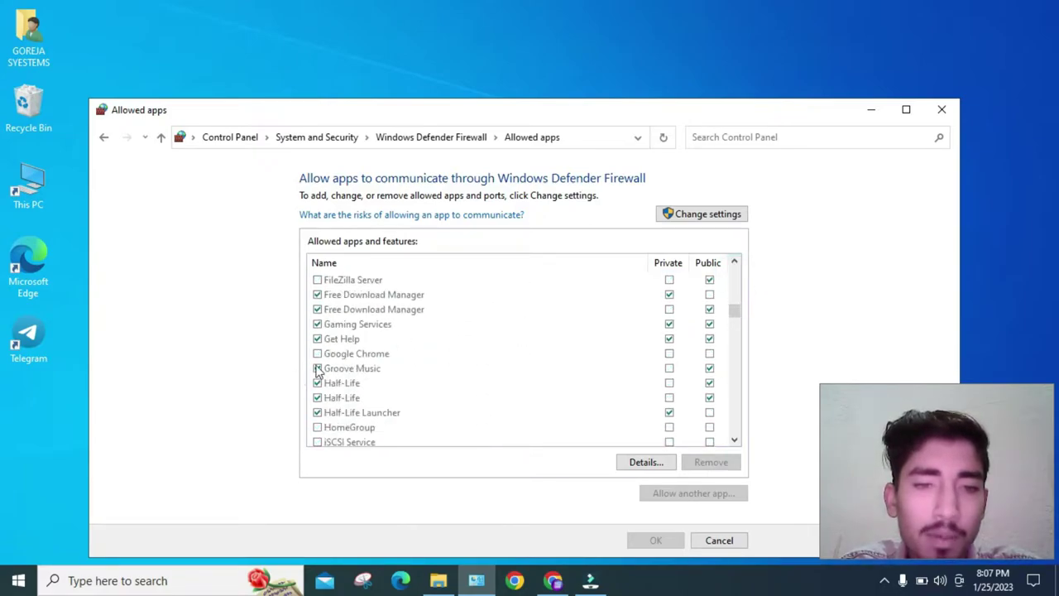
pyautogui.click(321, 356)
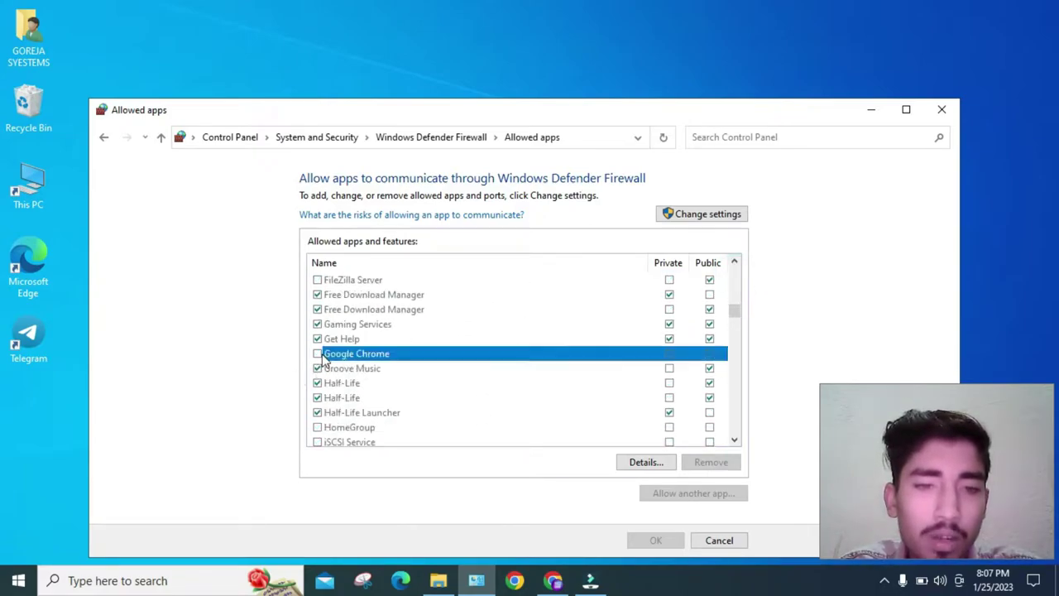
pyautogui.click(690, 216)
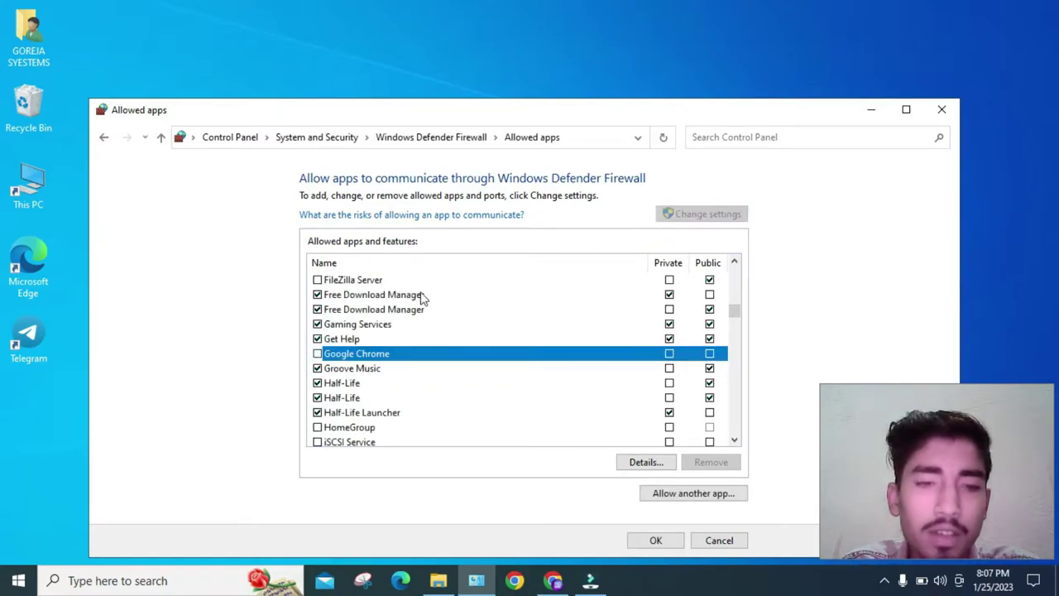
pyautogui.click(318, 355)
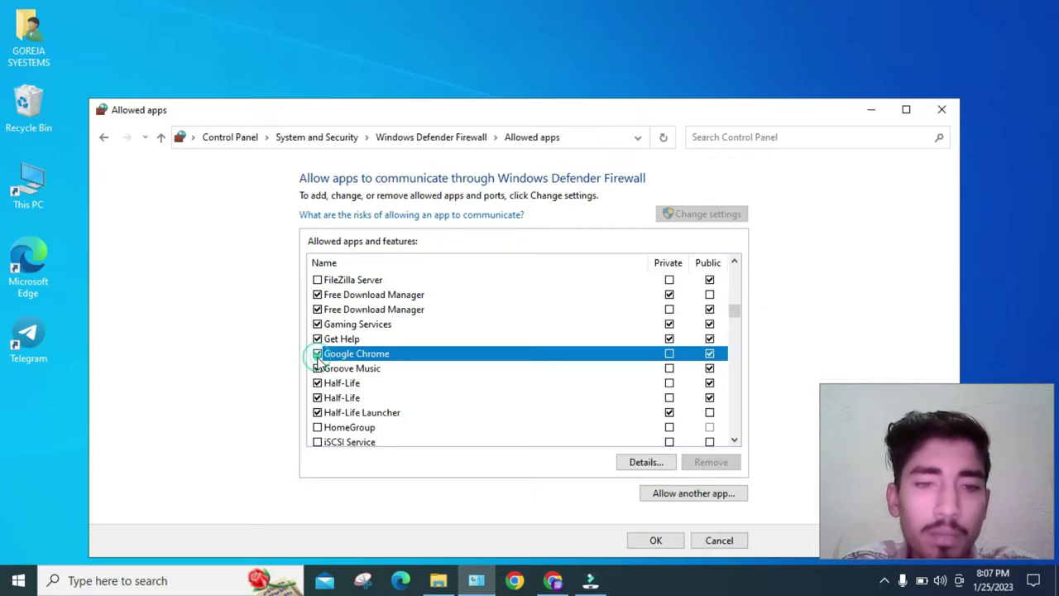
pyautogui.click(687, 496)
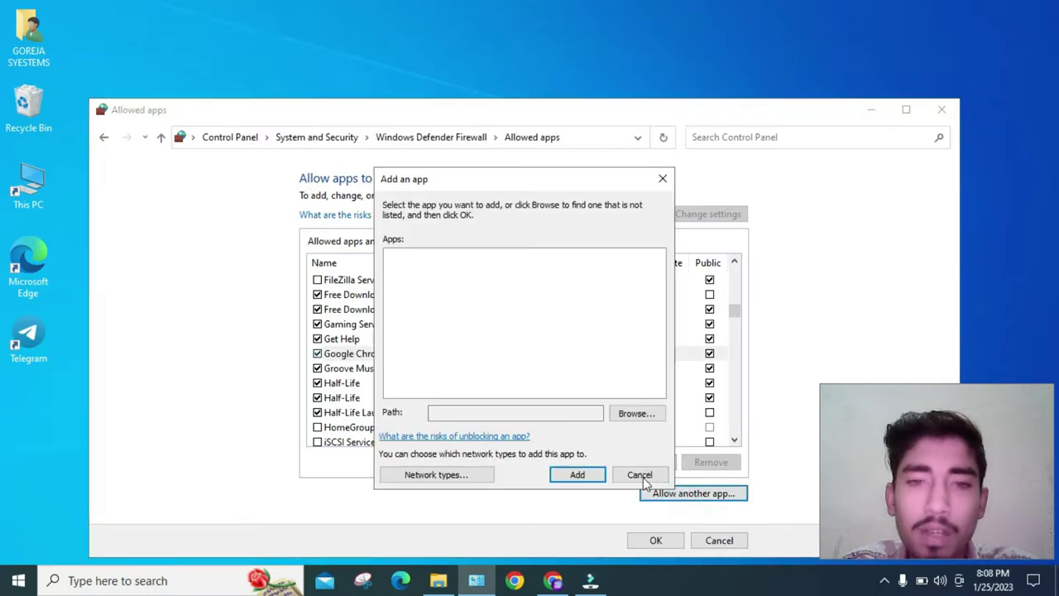
pyautogui.click(636, 417)
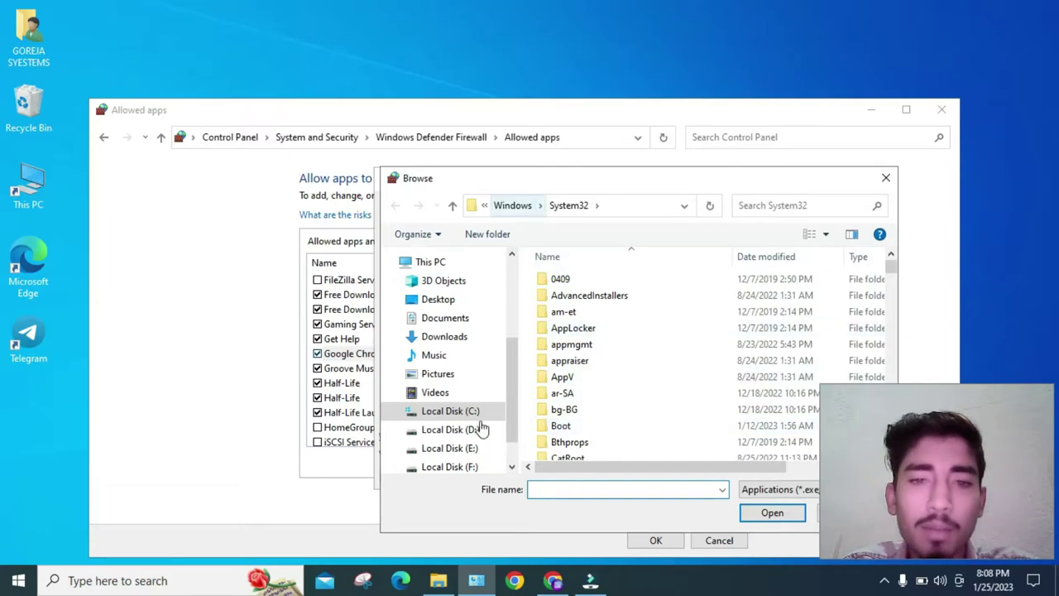
pyautogui.click(460, 411)
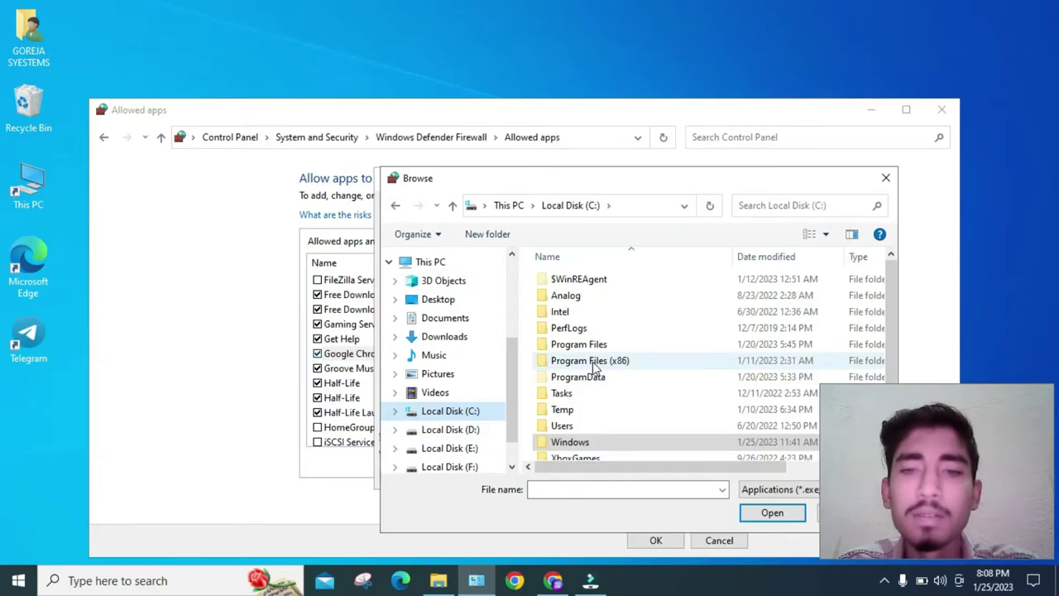
pyautogui.doubleClick(594, 362)
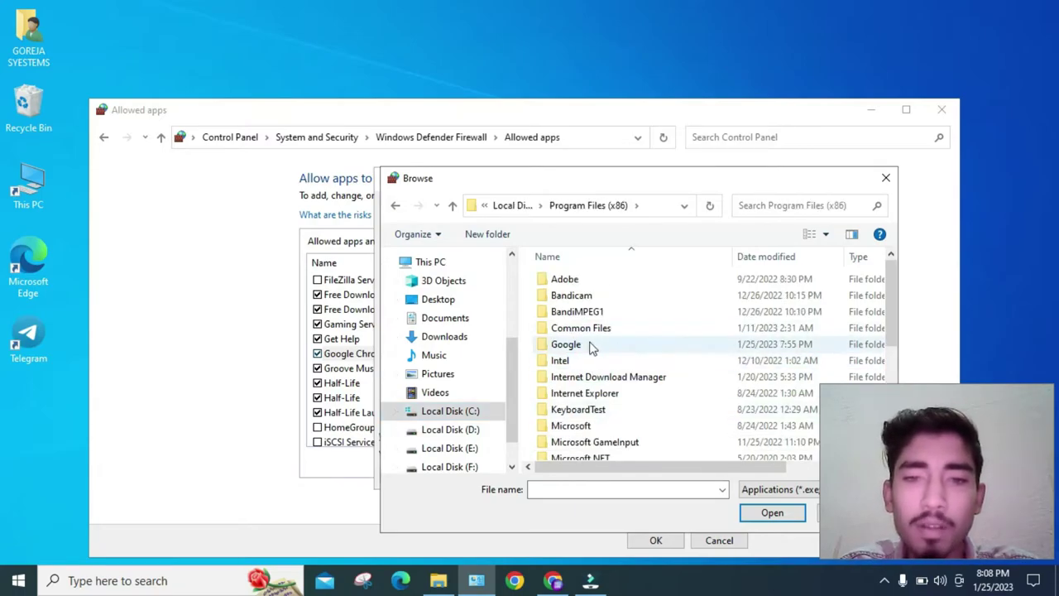
pyautogui.doubleClick(591, 346)
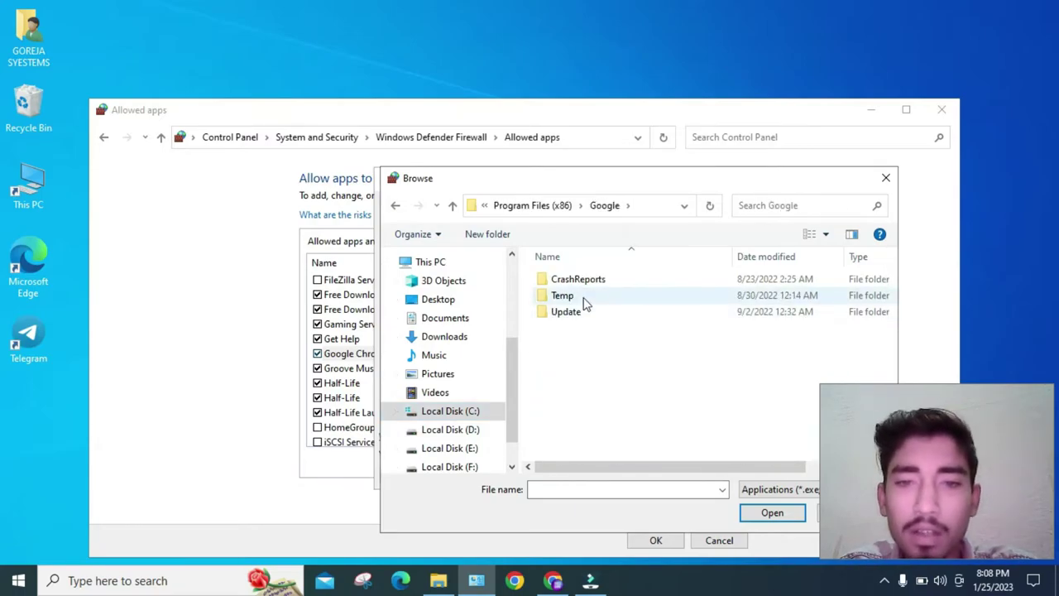
pyautogui.doubleClick(598, 278)
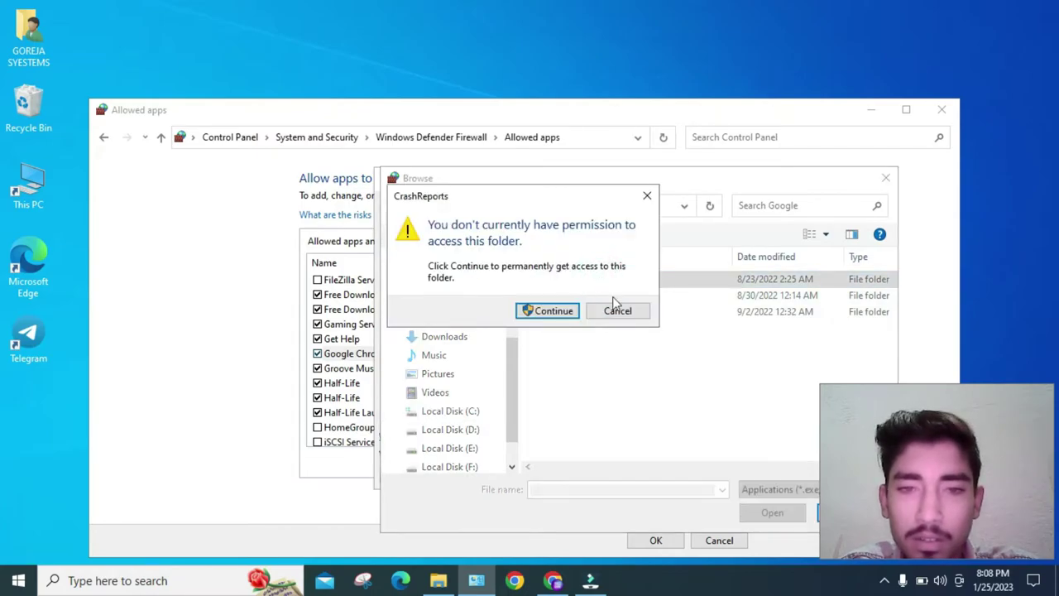
pyautogui.click(617, 312)
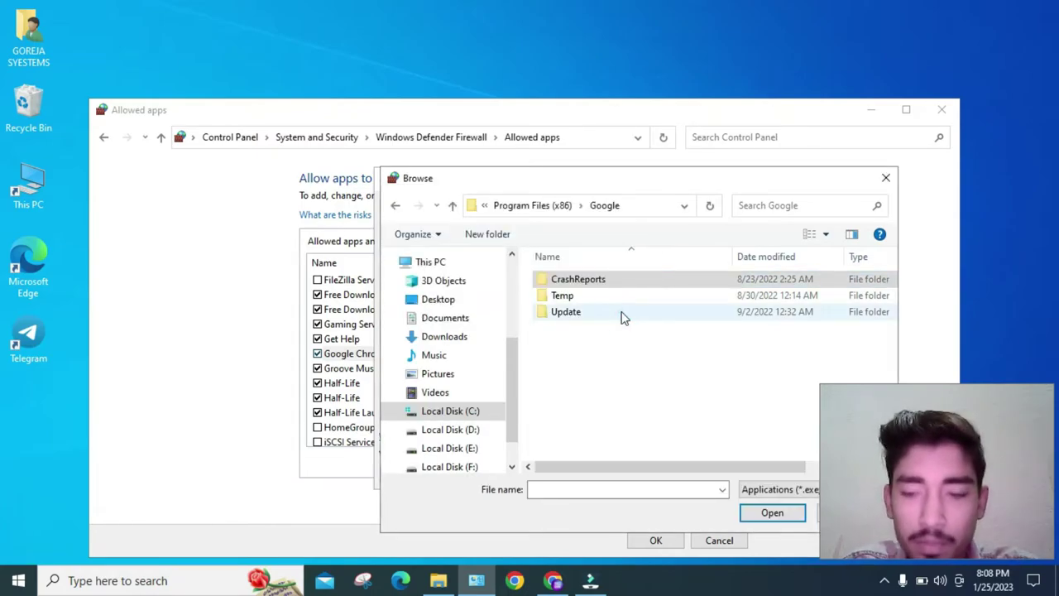
pyautogui.press('Escape')
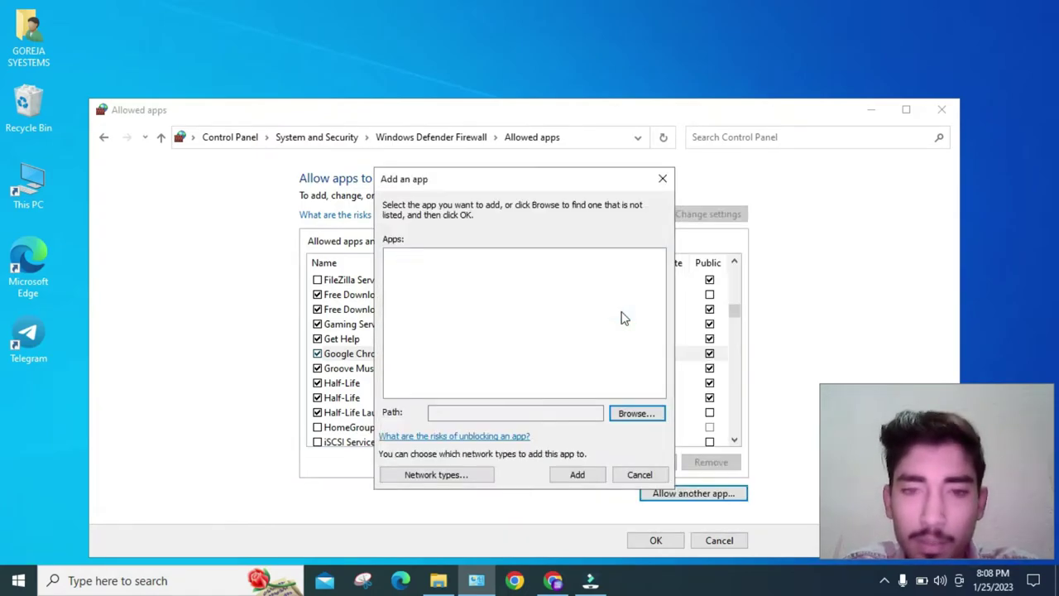
# Add the Google Chrome application from C:\Program Files\Google\Chrome\Application to the allowed apps, and save the firewall settings
pyautogui.click(636, 416)
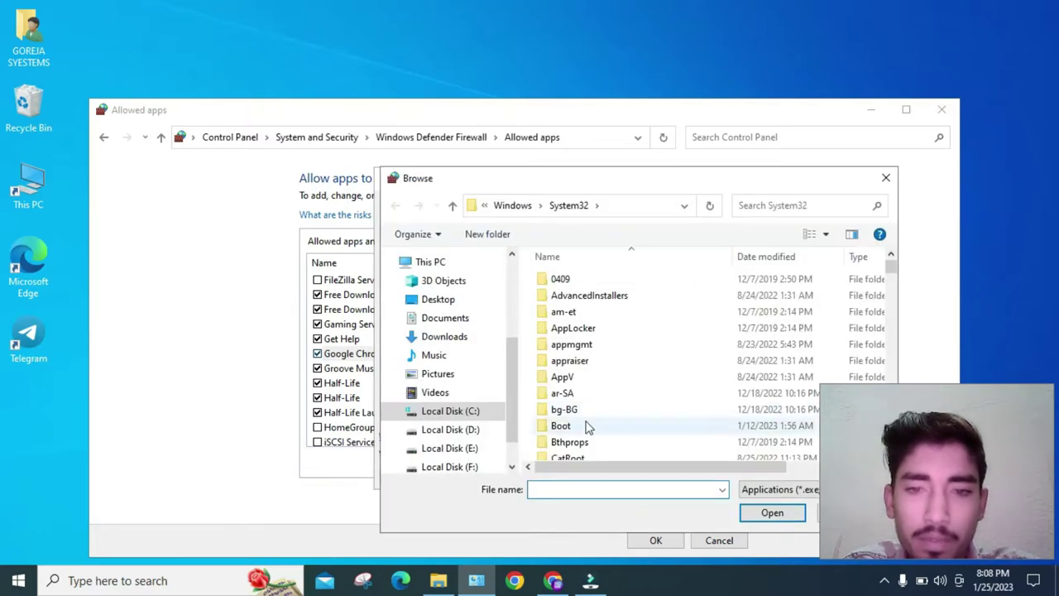
pyautogui.scroll(-5, 530, 422)
pyautogui.click(496, 412)
pyautogui.doubleClick(586, 342)
pyautogui.doubleClick(594, 311)
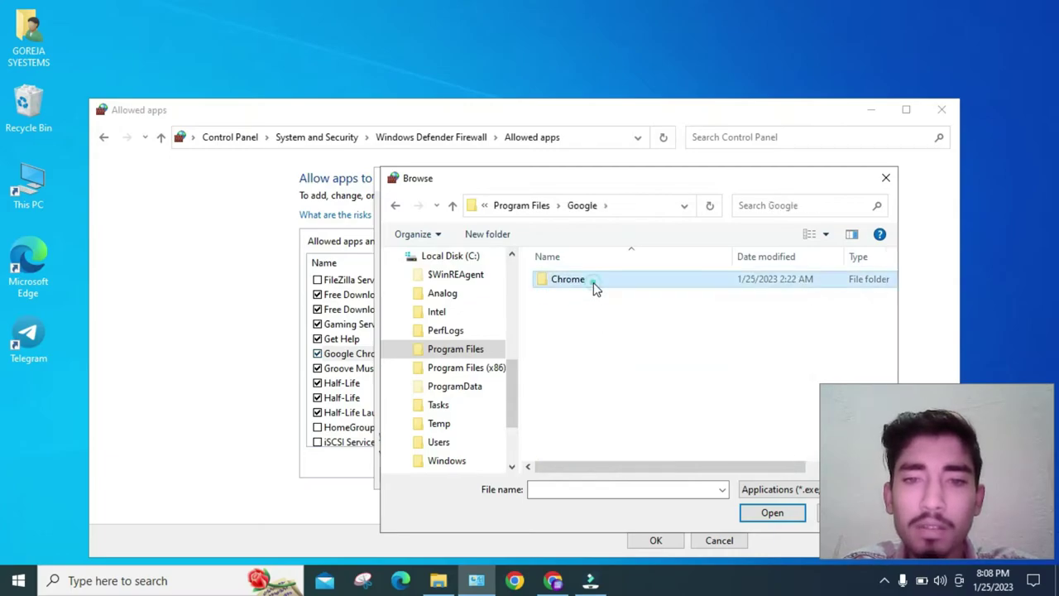
pyautogui.doubleClick(594, 283)
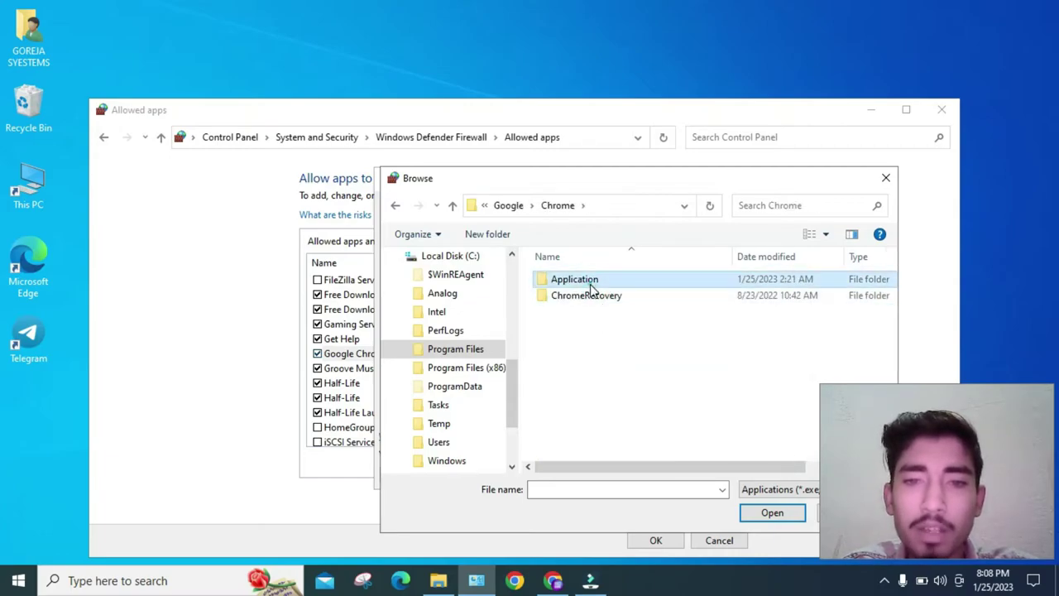
pyautogui.doubleClick(579, 280)
pyautogui.click(568, 328)
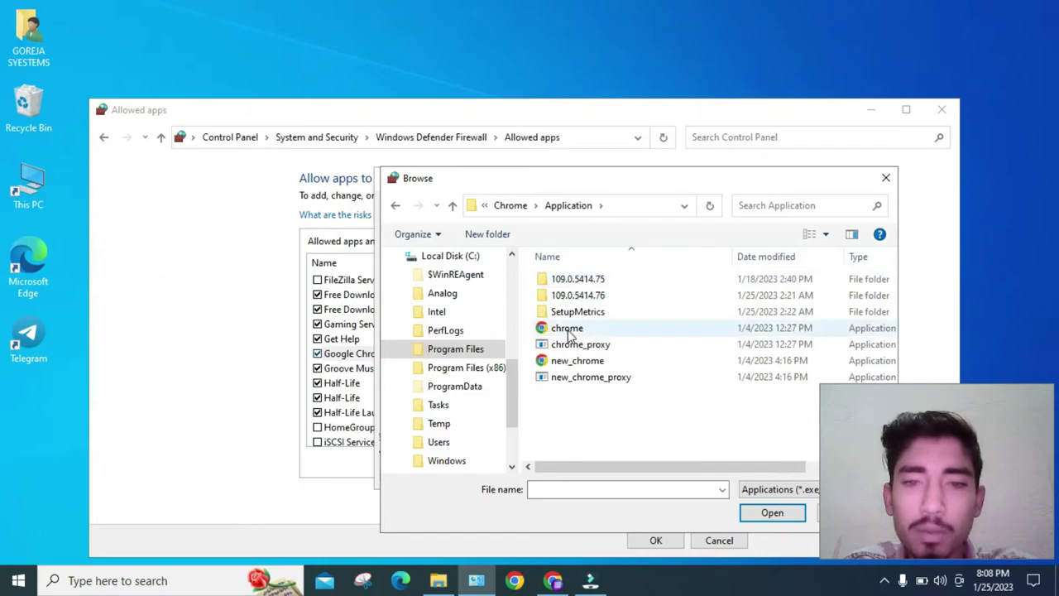
pyautogui.click(771, 513)
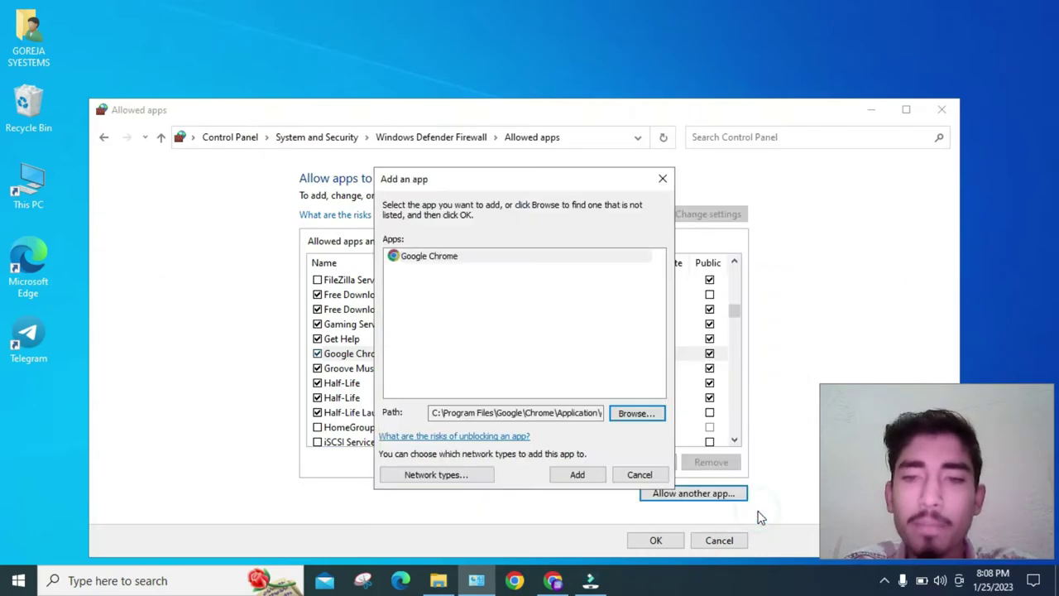
pyautogui.click(577, 475)
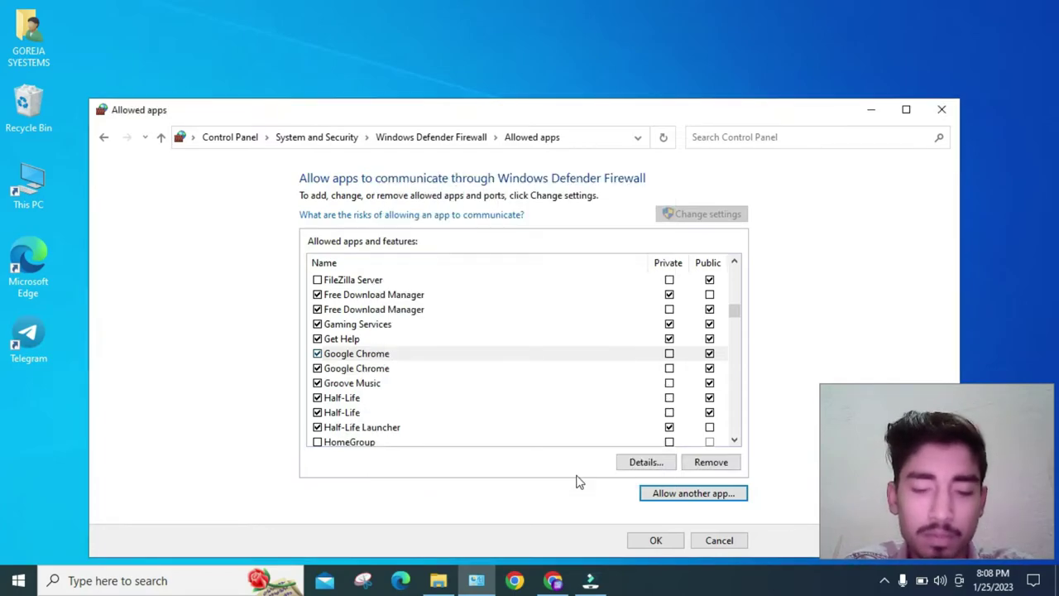
pyautogui.click(655, 543)
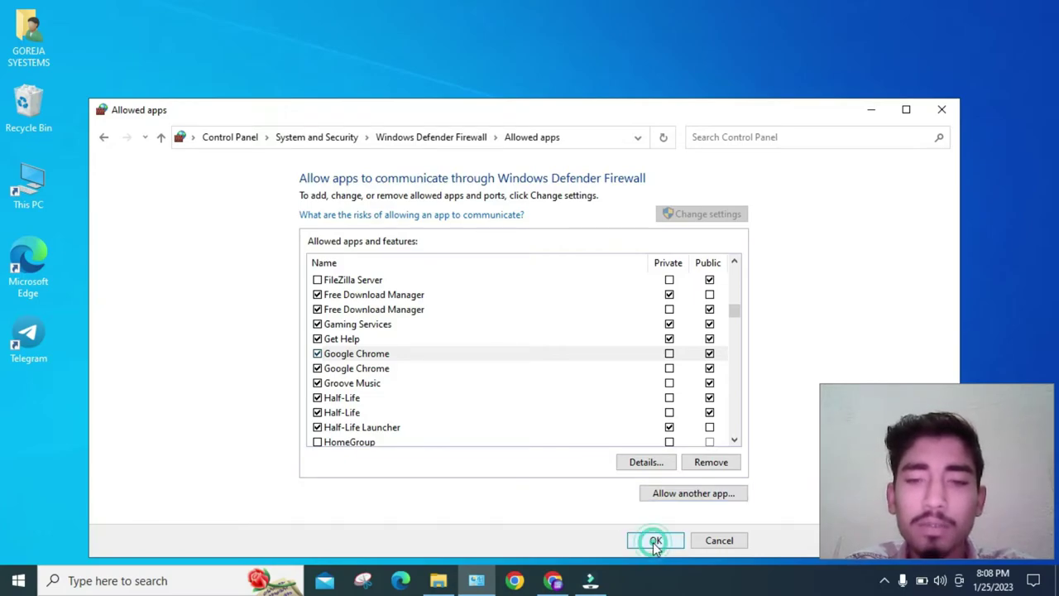
pyautogui.click(948, 109)
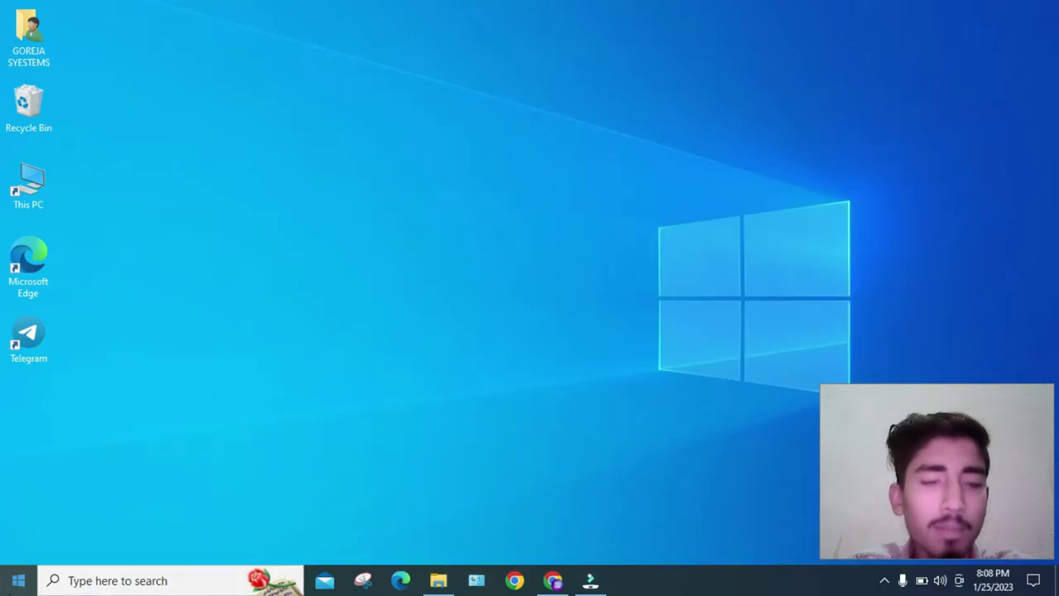
# Open Virus & threat protection through Windows Security in the Update & Security section of Windows Settings
pyautogui.rightClick(18, 580)
pyautogui.click(75, 242)
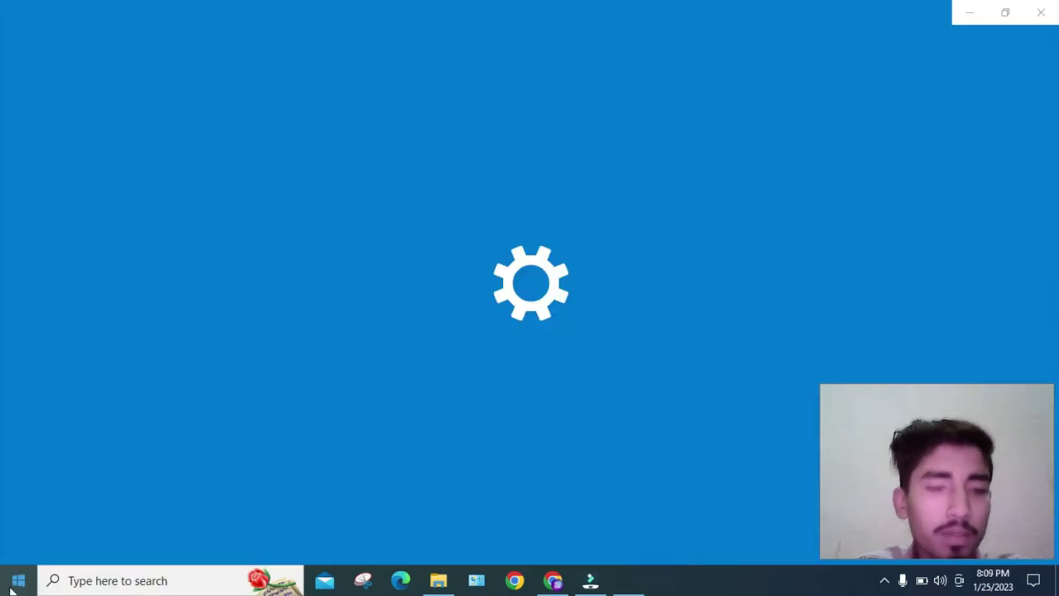
pyautogui.rightClick(10, 588)
pyautogui.click(409, 302)
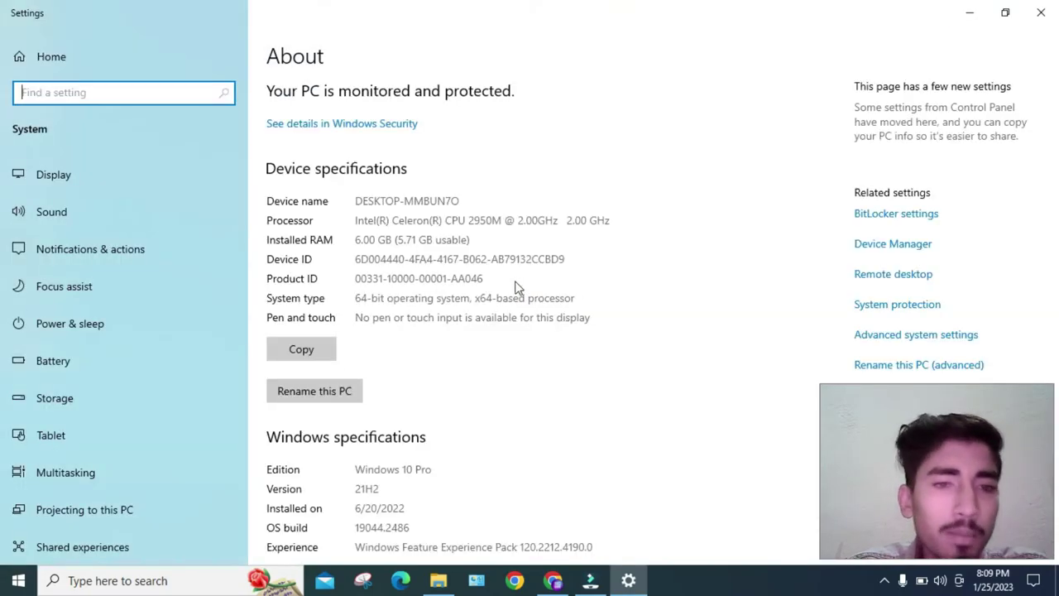
pyautogui.click(48, 71)
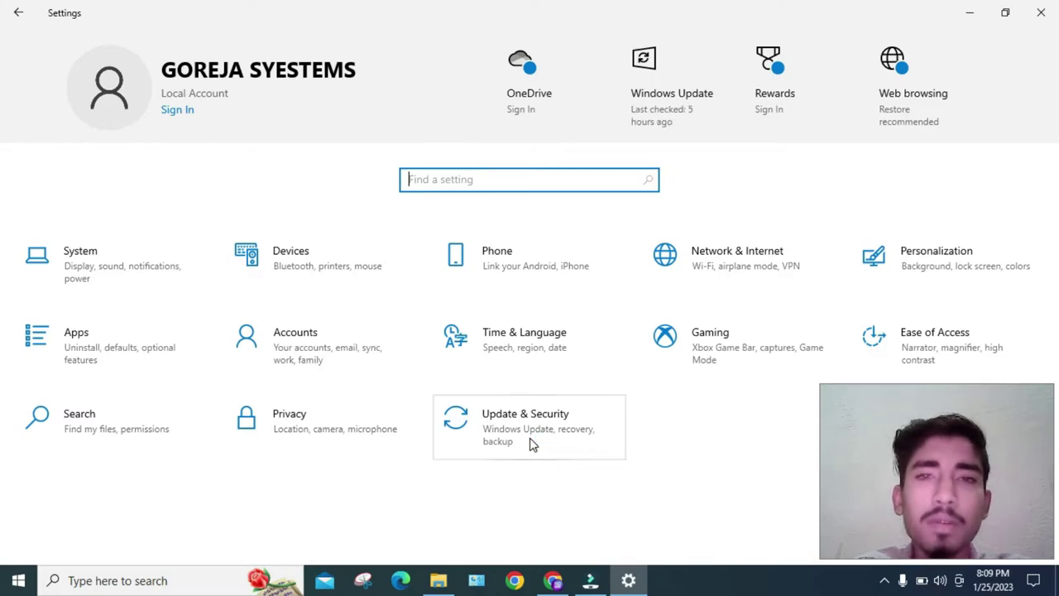
pyautogui.click(515, 435)
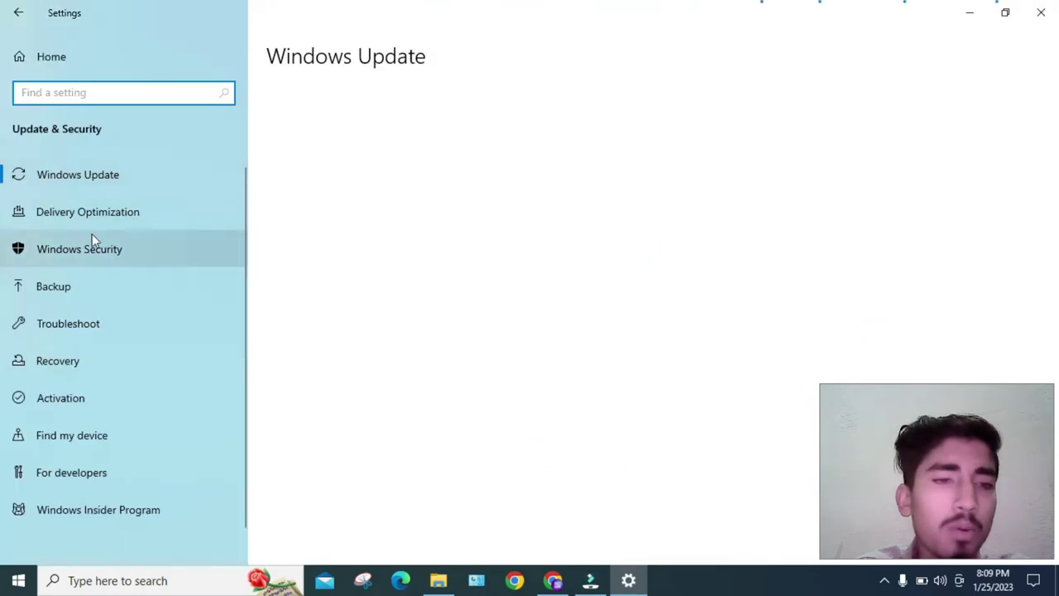
pyautogui.click(83, 259)
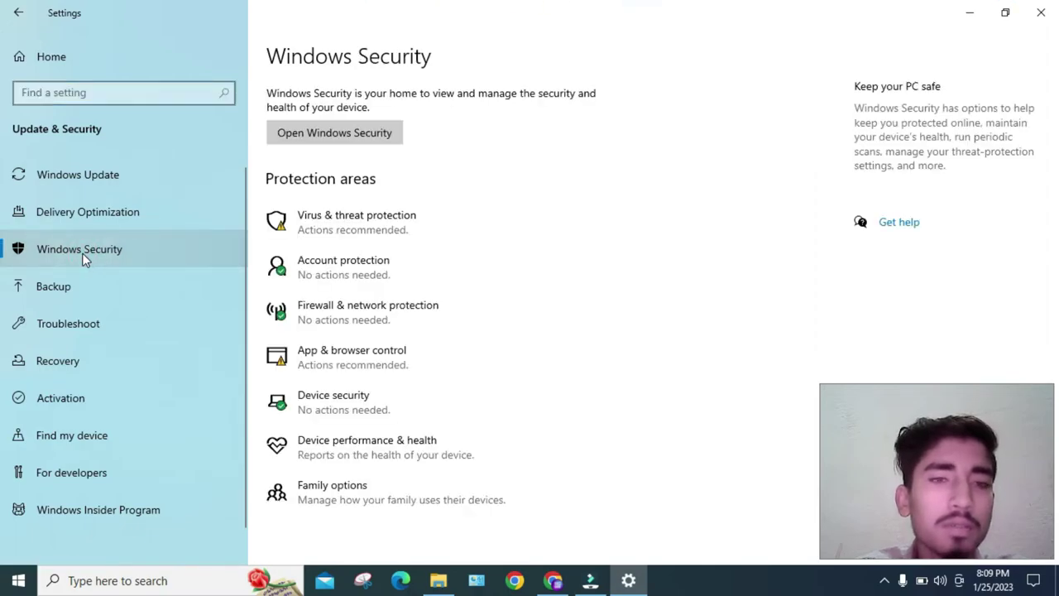
pyautogui.click(354, 230)
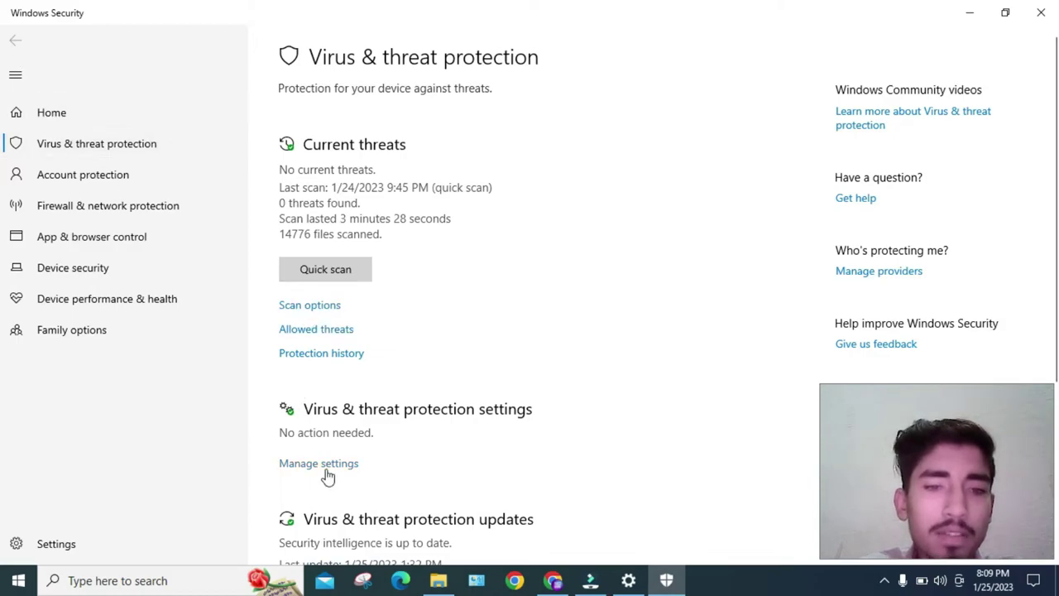
# Open the Exclusions page from the Virus & threat protection settings and allow Windows Security to make changes to the device
pyautogui.scroll(-2, 355, 389)
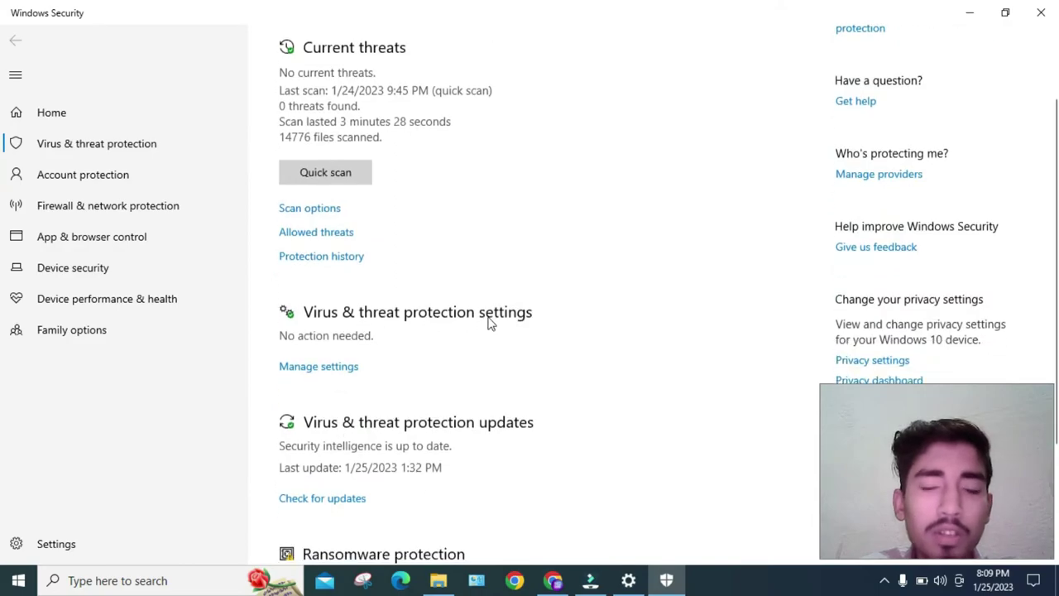
pyautogui.click(320, 367)
pyautogui.scroll(-10, 385, 329)
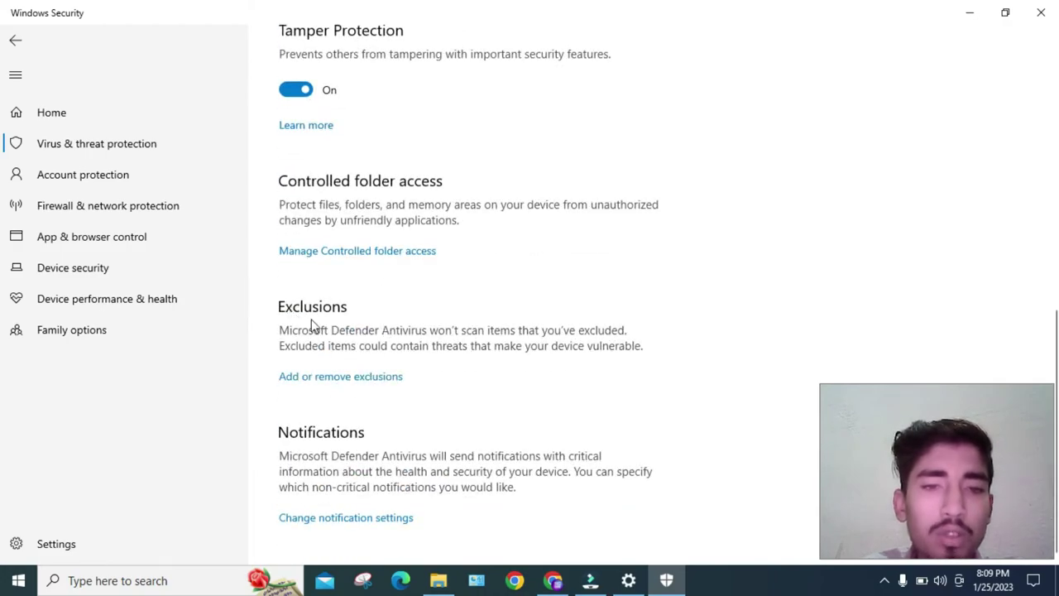
pyautogui.click(321, 381)
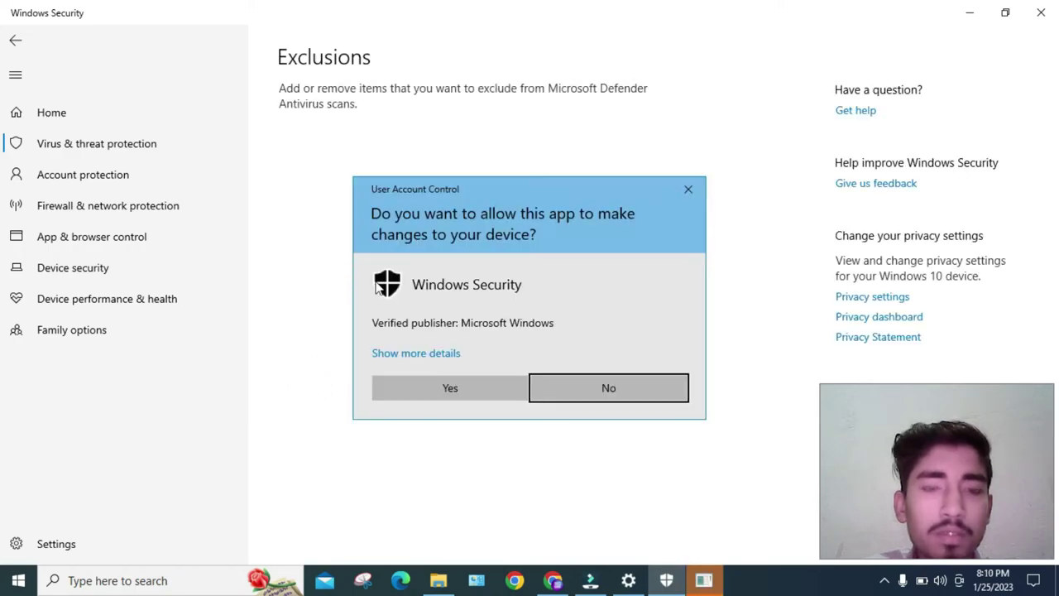
pyautogui.click(476, 387)
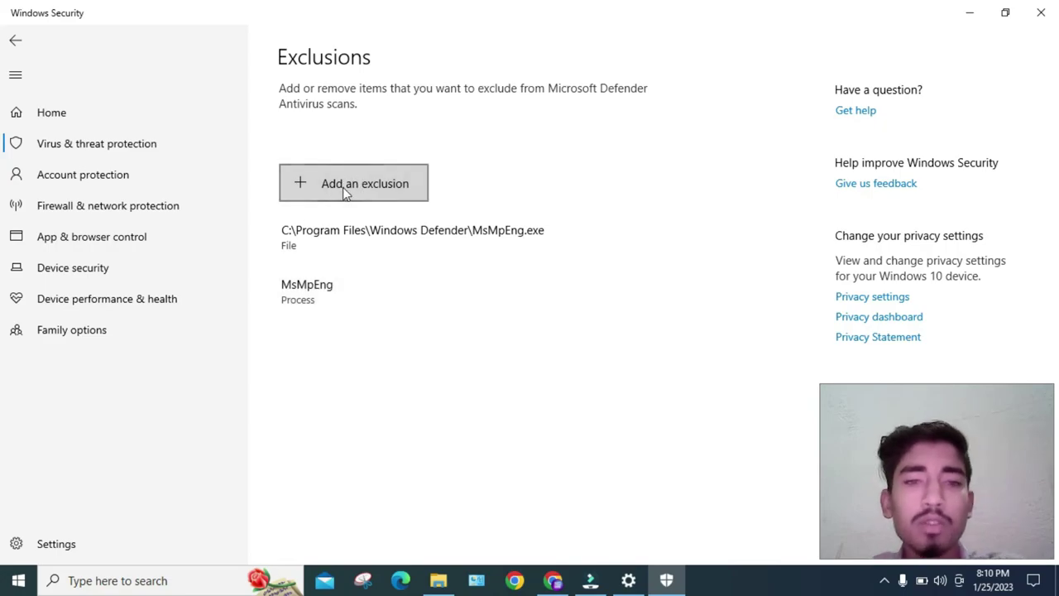
# Begin adding a folder exclusion for Microsoft Defender Antivirus and locate the local disks in the folder selection dialog
pyautogui.click(342, 187)
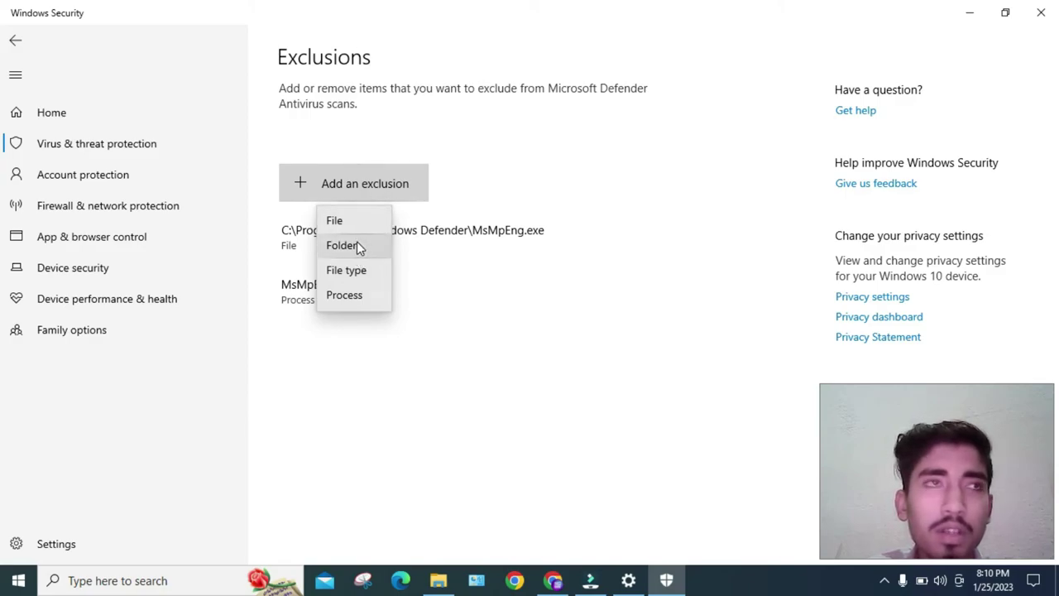
pyautogui.click(357, 241)
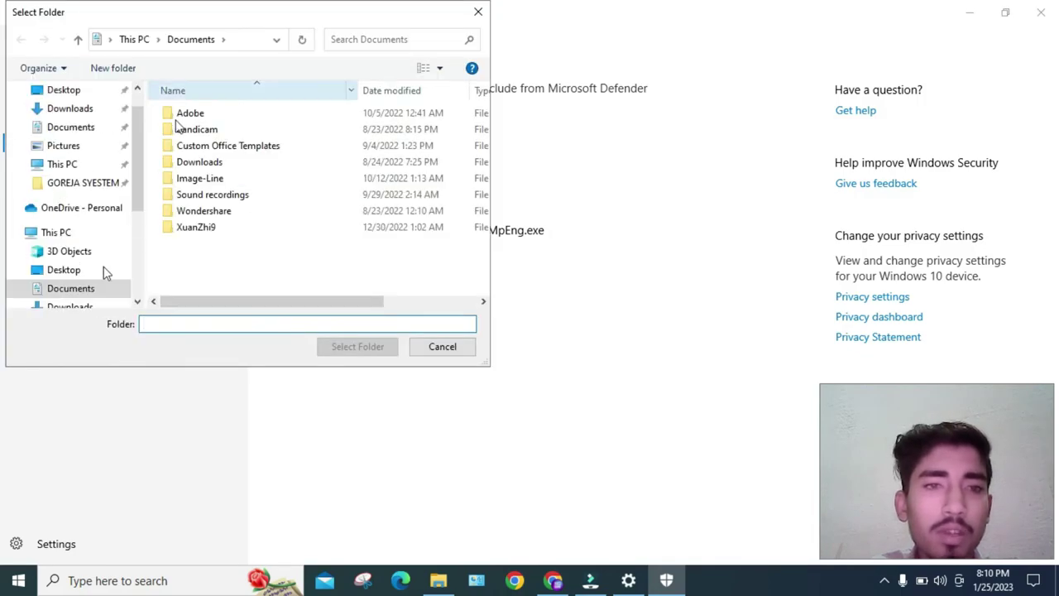
pyautogui.scroll(-1, 98, 273)
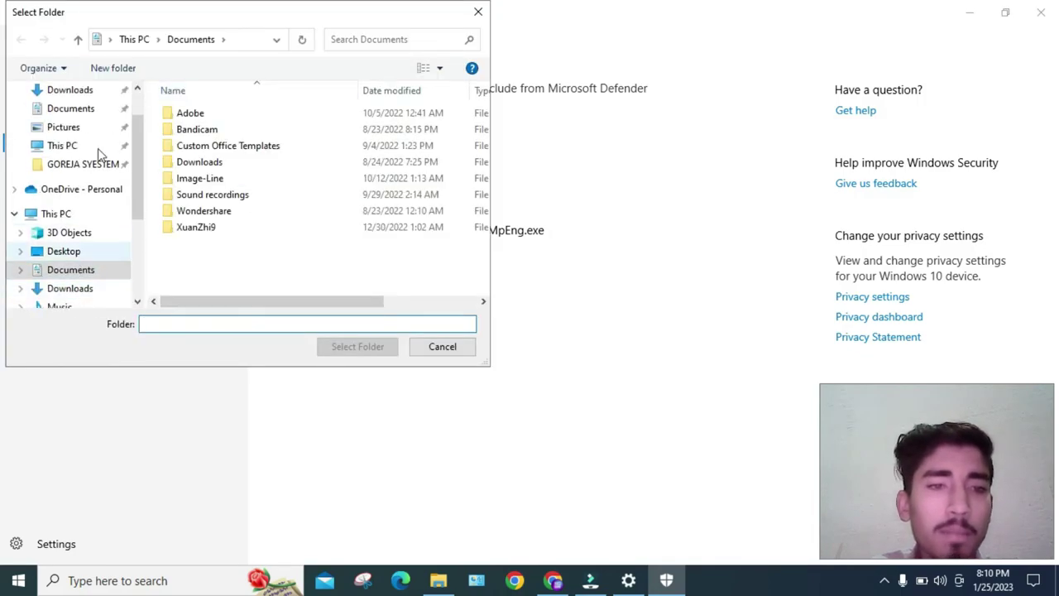
pyautogui.scroll(-2, 98, 277)
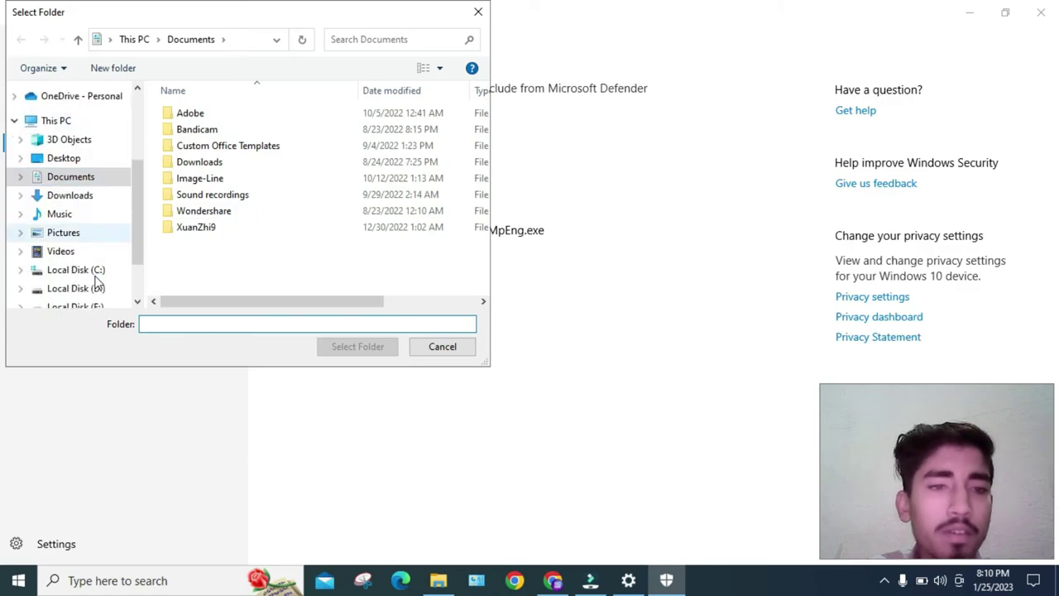
pyautogui.click(97, 273)
pyautogui.doubleClick(215, 193)
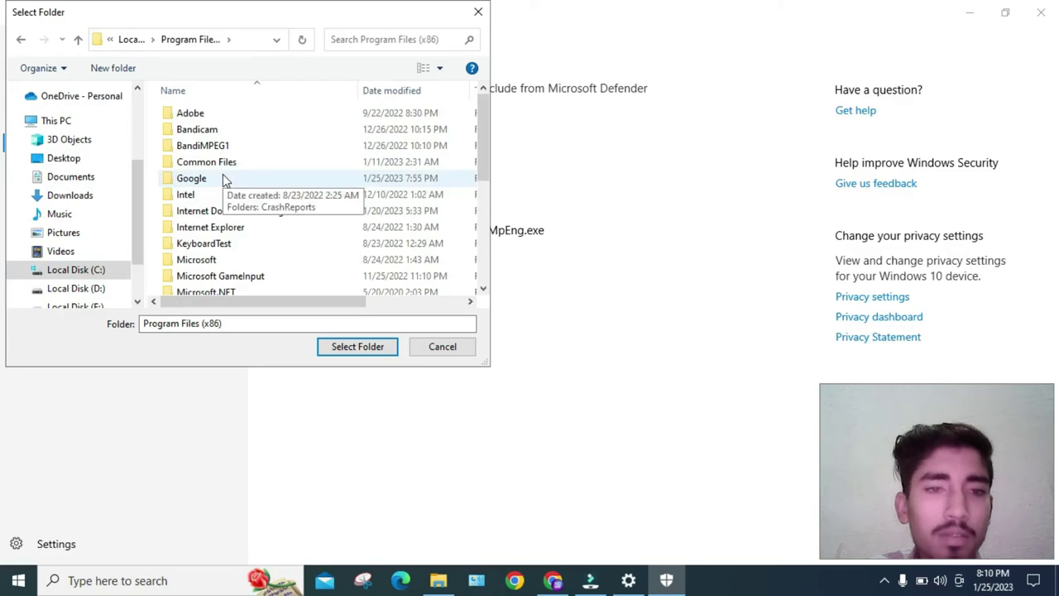
pyautogui.doubleClick(191, 178)
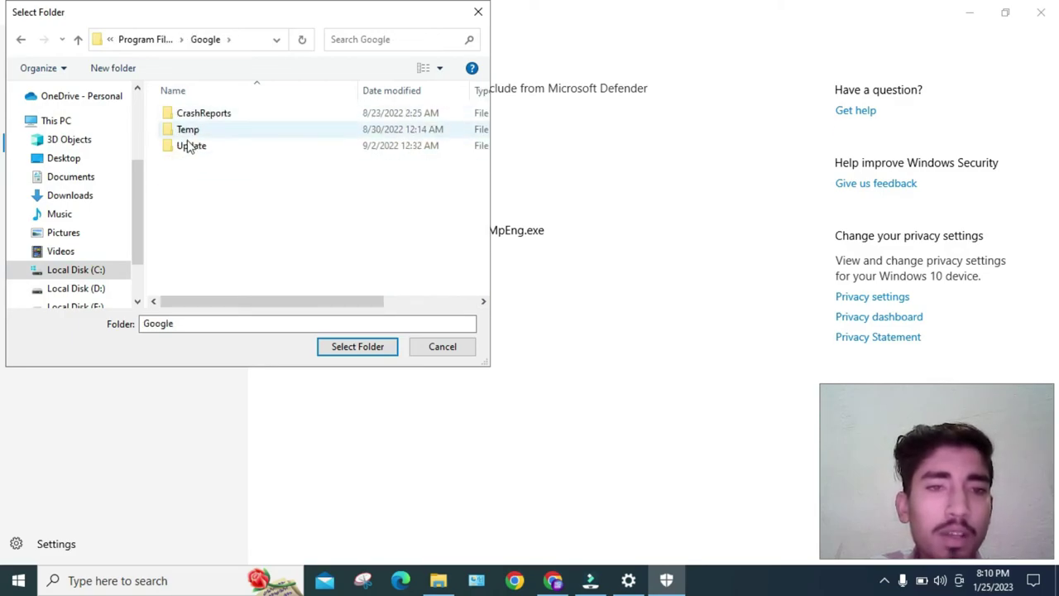
# Choose the Chrome folder in C:\Program Files\Google as the folder excluded from Microsoft Defender Antivirus scans
pyautogui.click(107, 275)
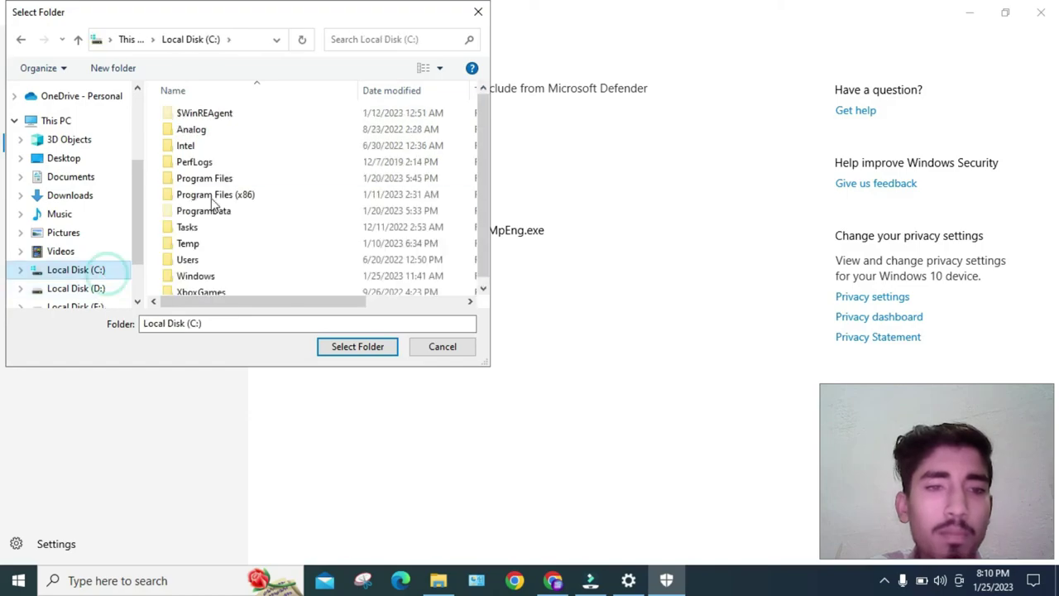
pyautogui.doubleClick(225, 177)
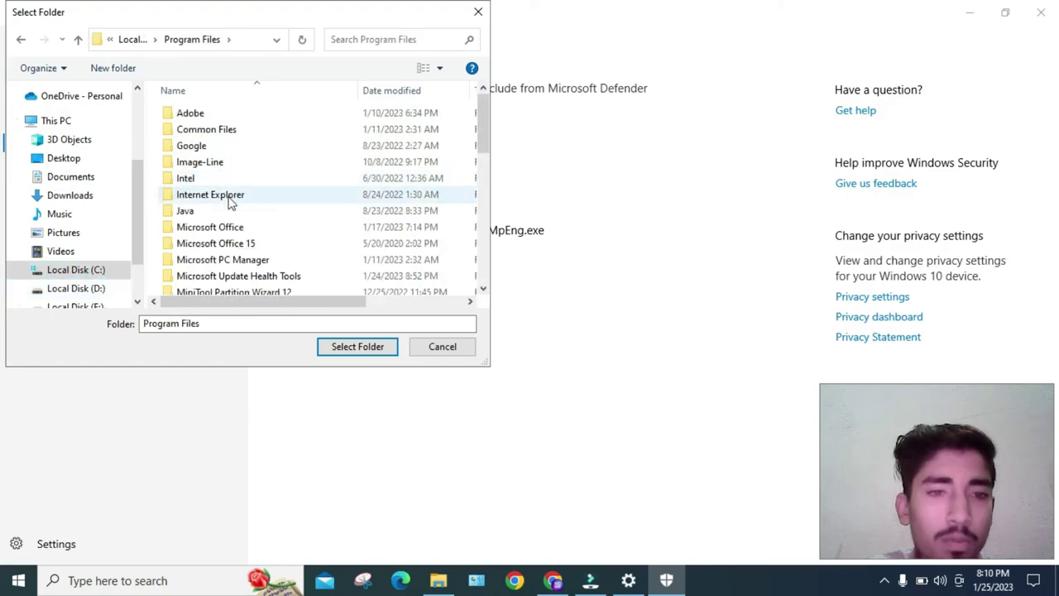
pyautogui.click(193, 148)
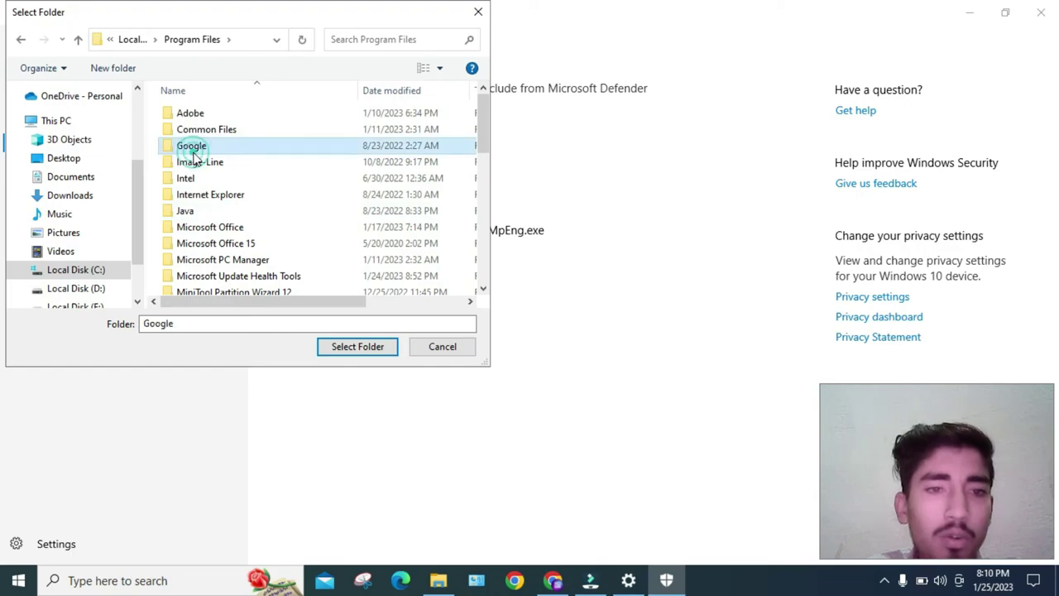
pyautogui.doubleClick(194, 156)
pyautogui.click(217, 119)
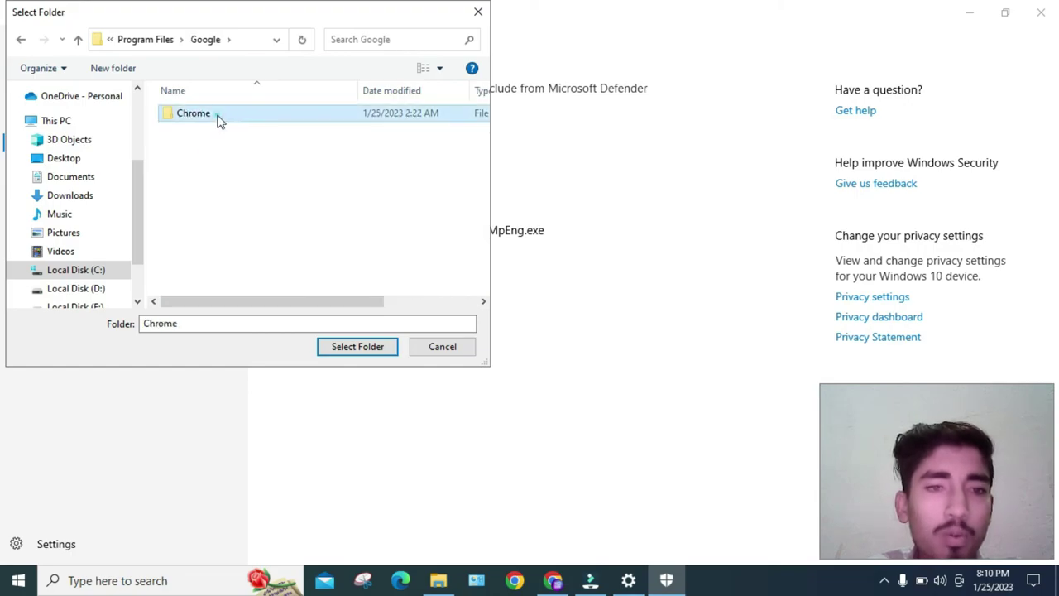
pyautogui.click(357, 351)
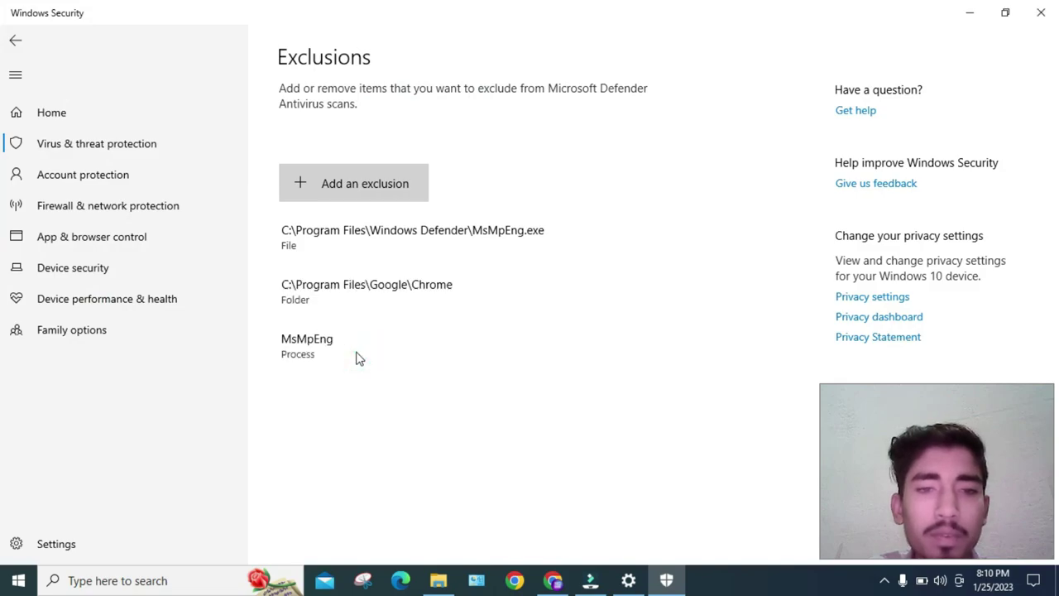
# Close the Windows Security and Settings windows, and bring up the desktop's context menu
pyautogui.click(1041, 13)
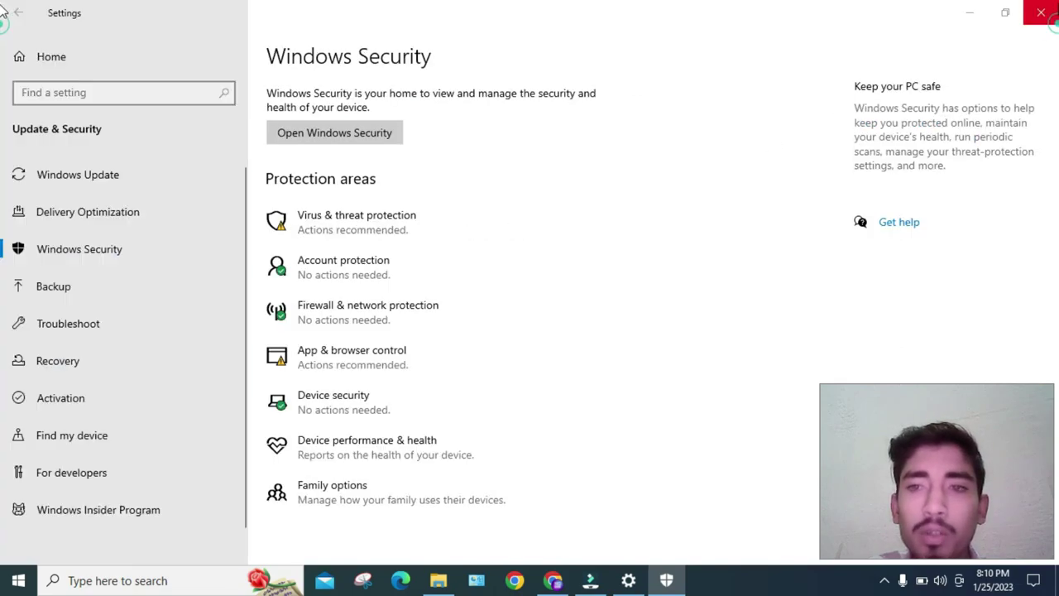
pyautogui.click(1043, 12)
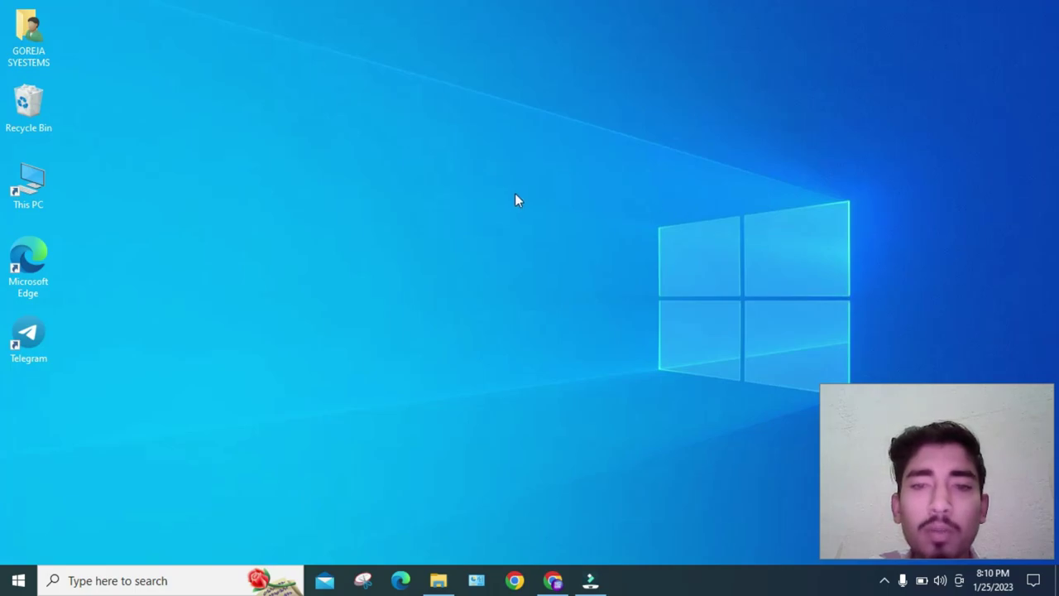
pyautogui.rightClick(535, 129)
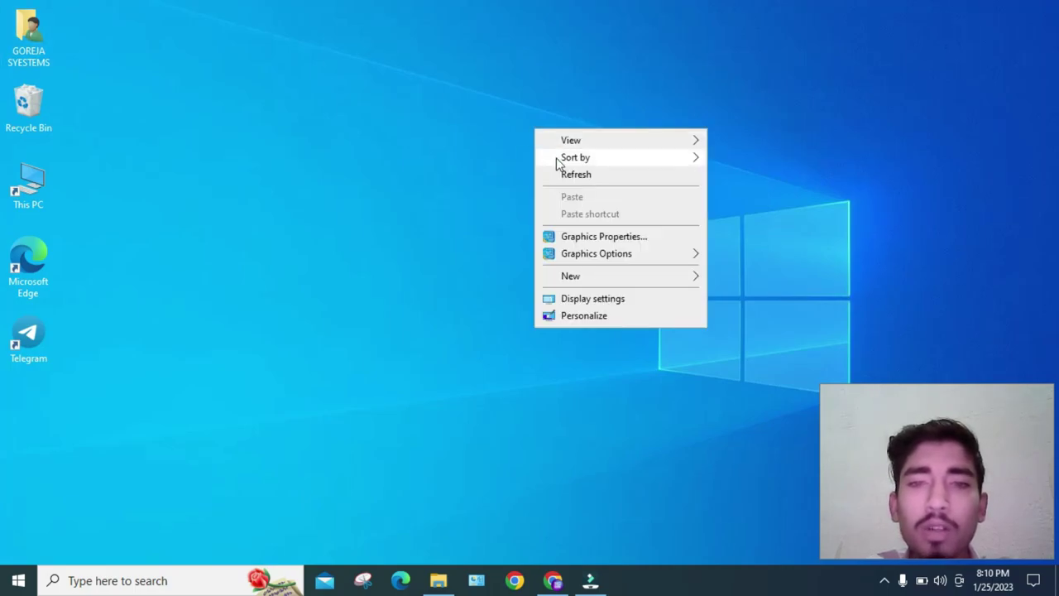